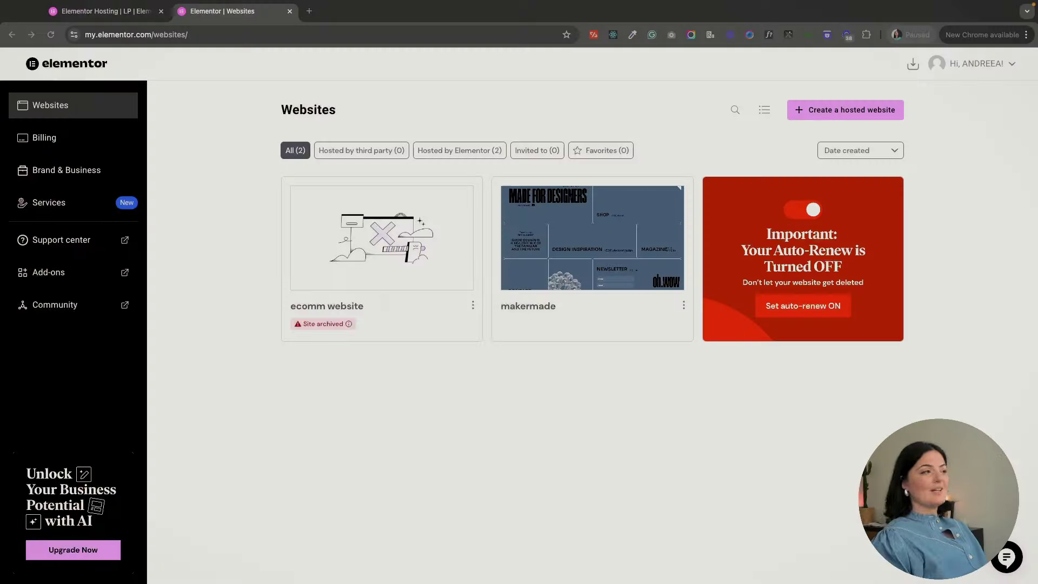
- Reveal the makermade site's Edit with Elementor, Open WP dashboard and Manage this website options
mouse_move(601, 279)
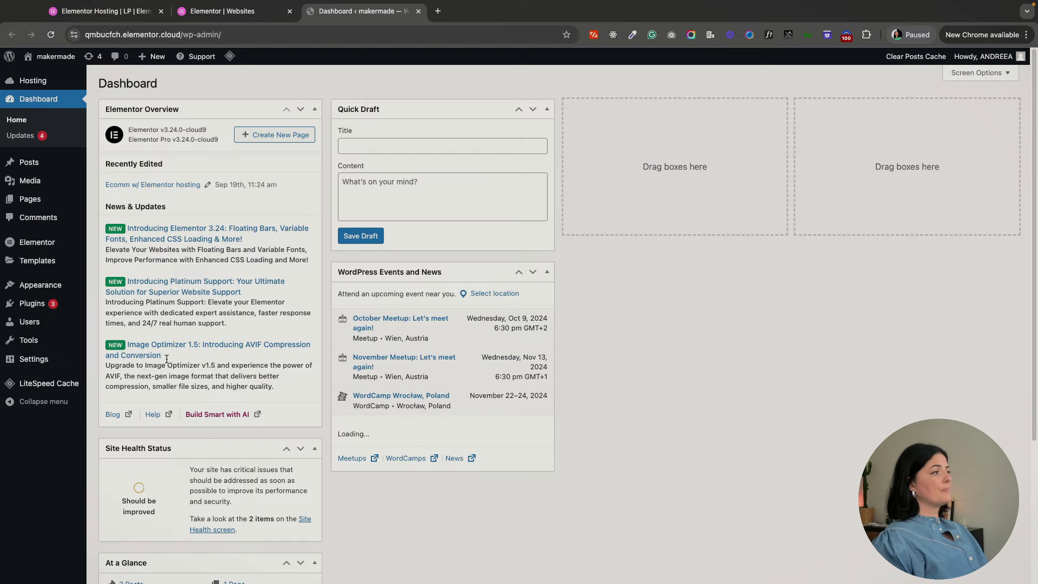
- Update the Elementor plugin to version 3.24.4 from the Installed Plugins list
left_click(37, 306)
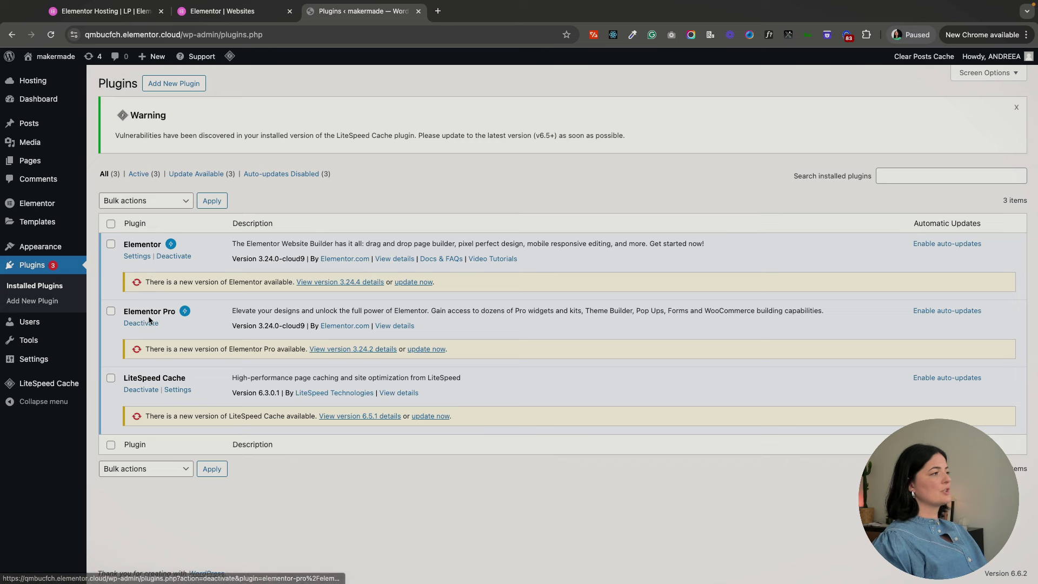
left_click(417, 283)
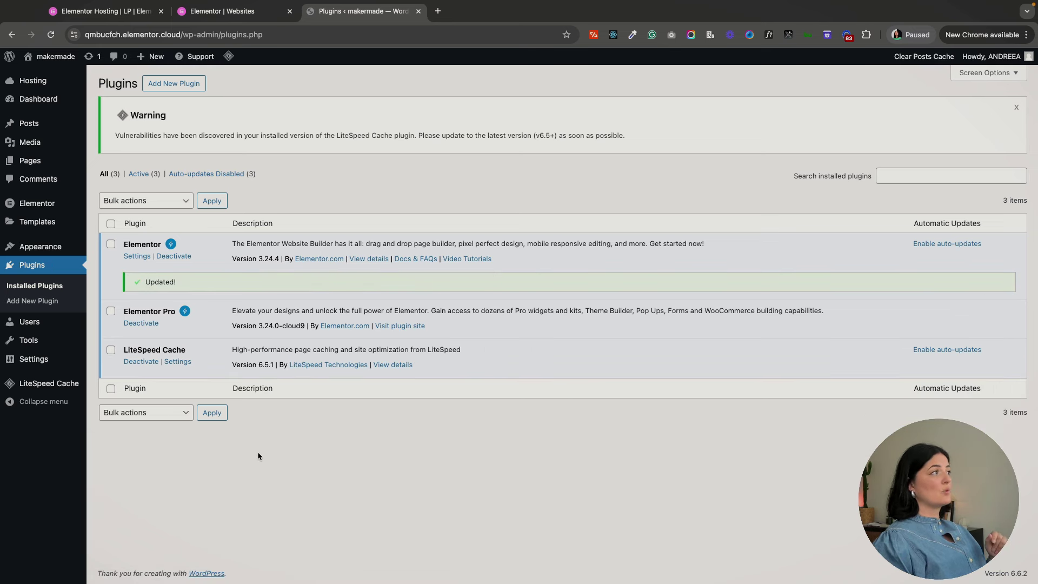
- Publish a new page titled 'Home' and open it in the Elementor editor
left_click(32, 164)
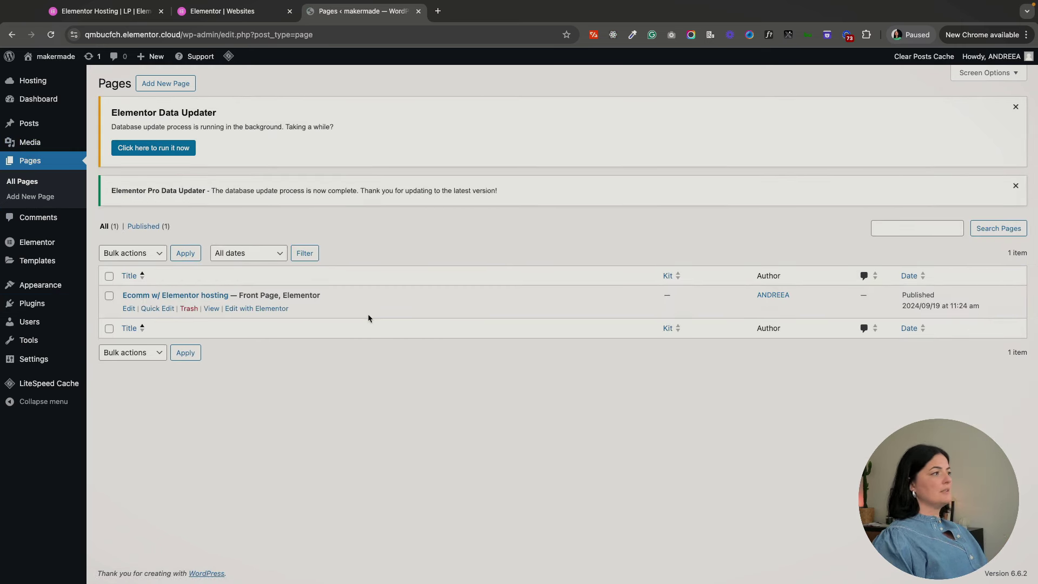
left_click(168, 86)
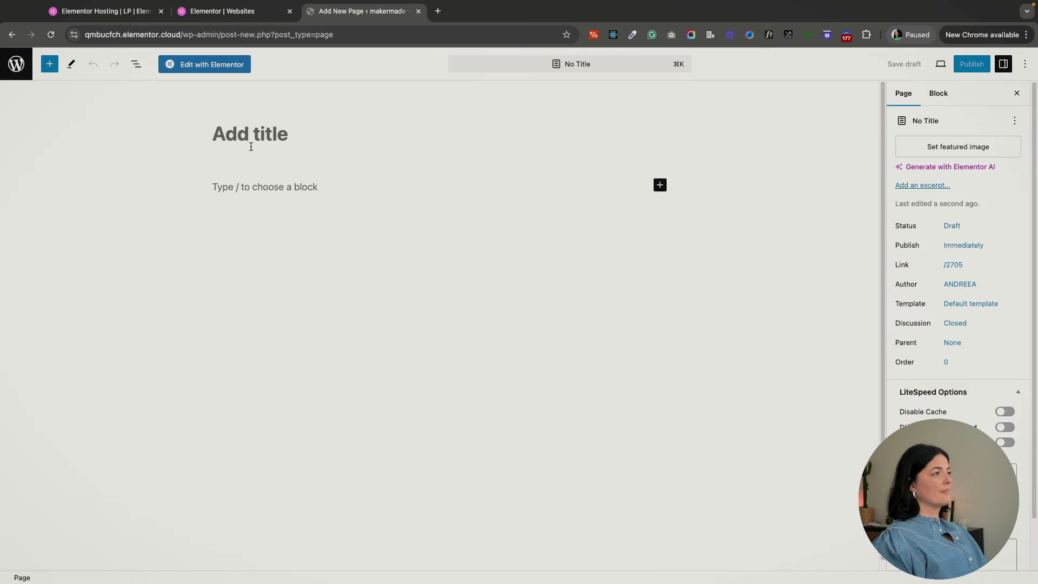
left_click(253, 136)
type("Home")
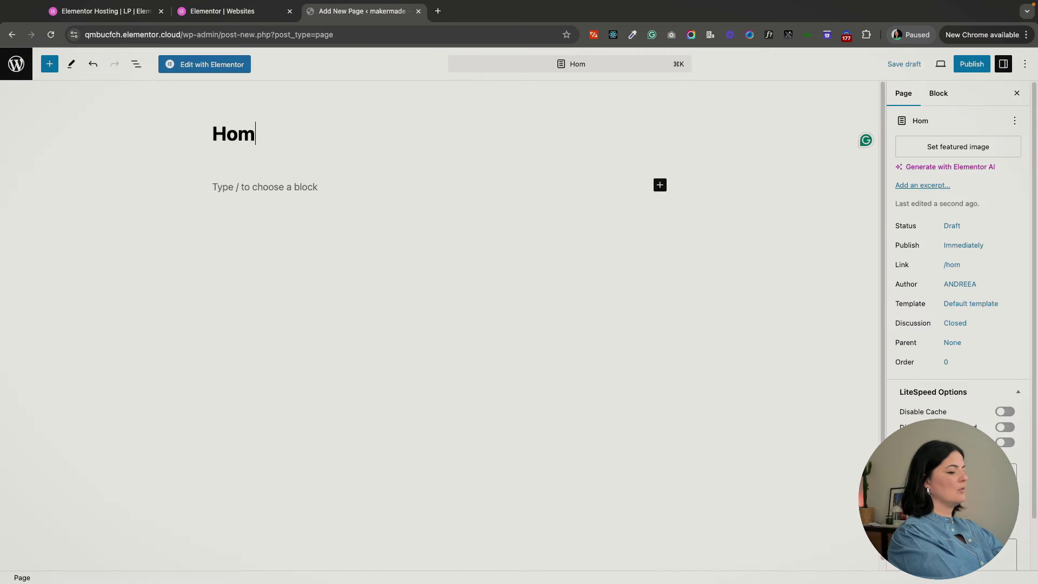
left_click(979, 70)
left_click(934, 66)
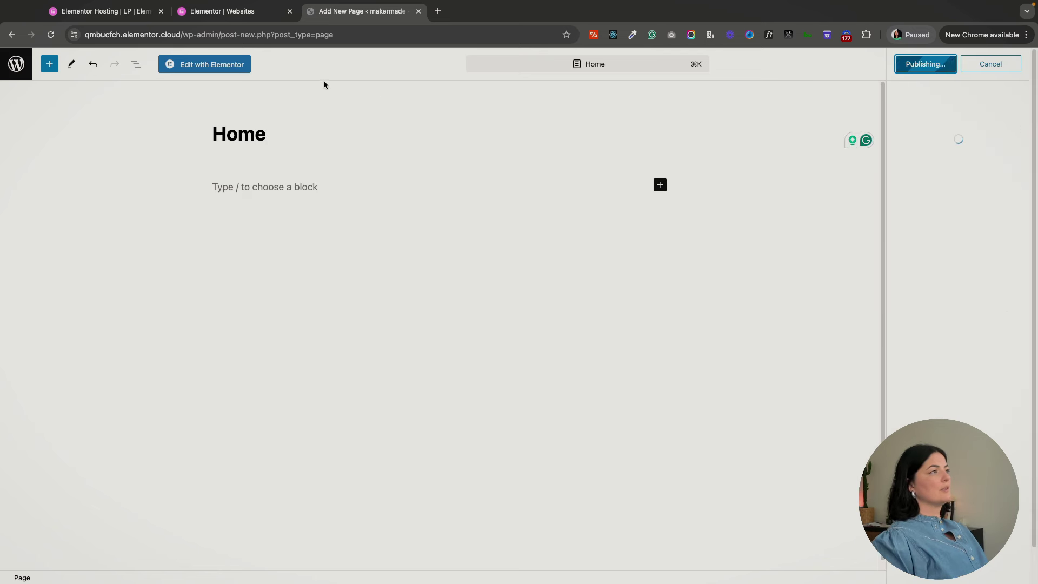
left_click(216, 65)
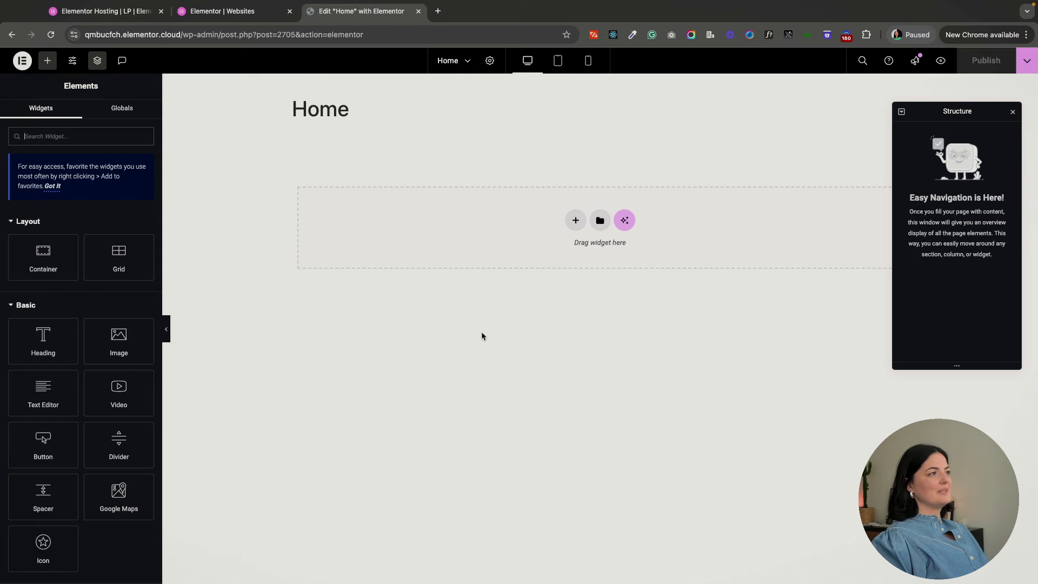
- Hide the Home page title, give the body a dark global background colour, and publish
left_click(488, 61)
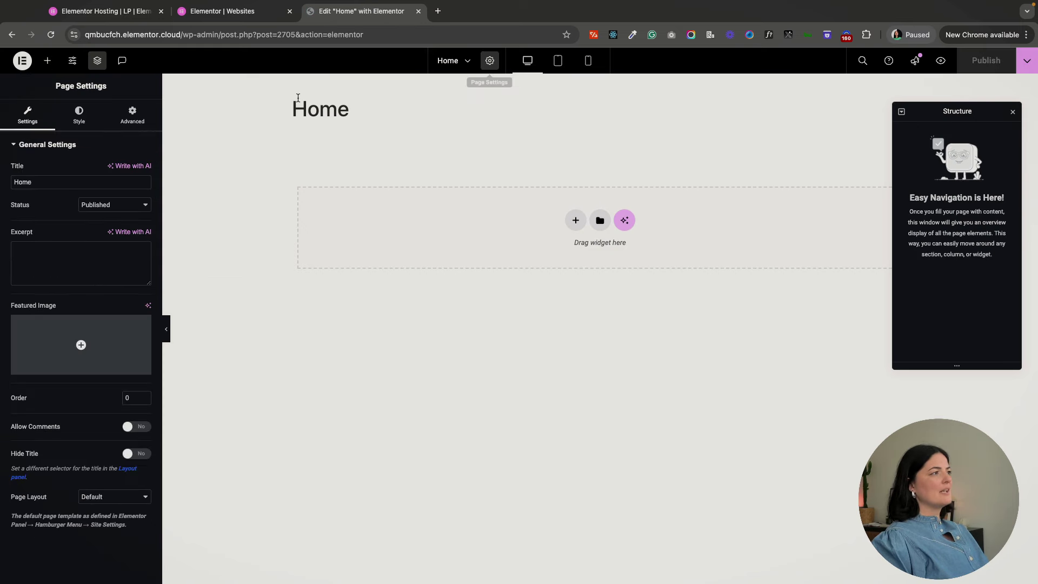
left_click(134, 454)
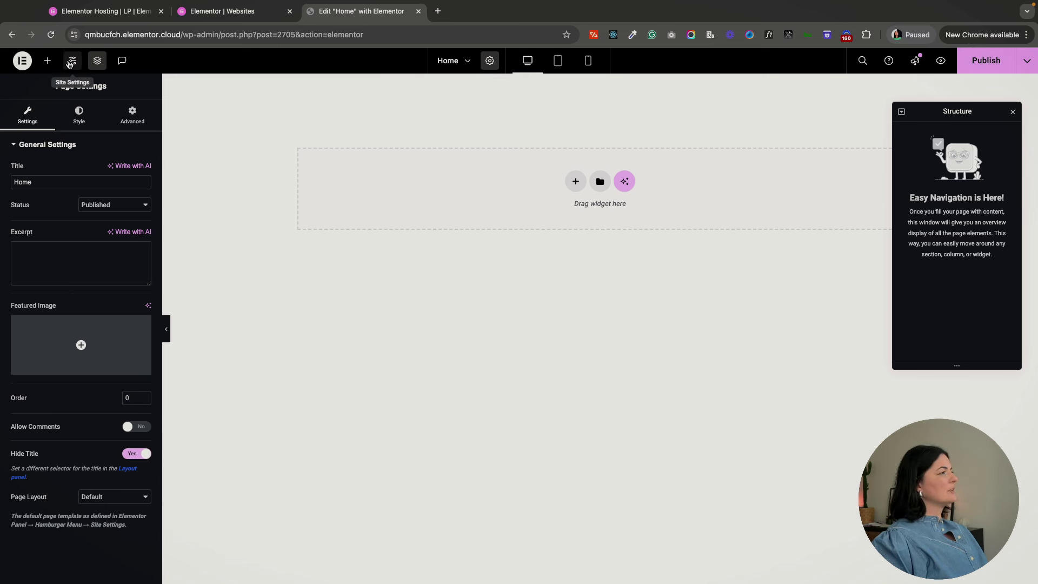
left_click(79, 116)
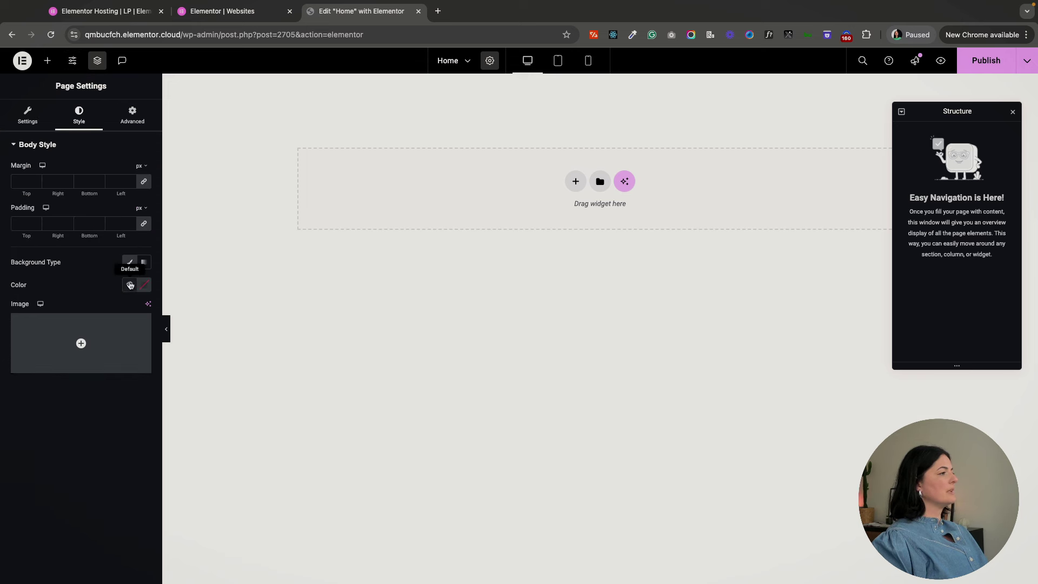
left_click(130, 284)
scroll(70, 482, "down", 5)
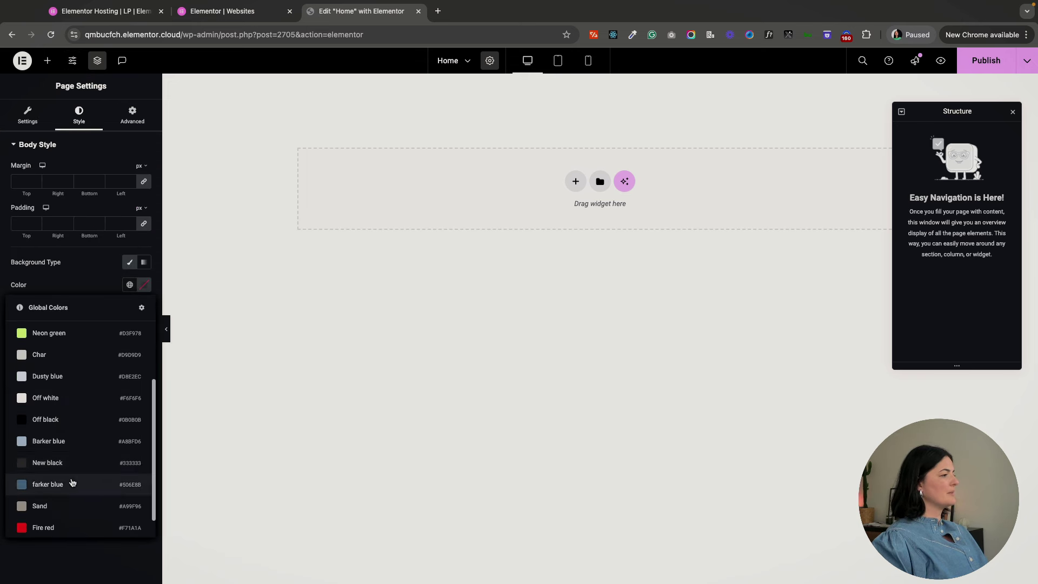
left_click(70, 480)
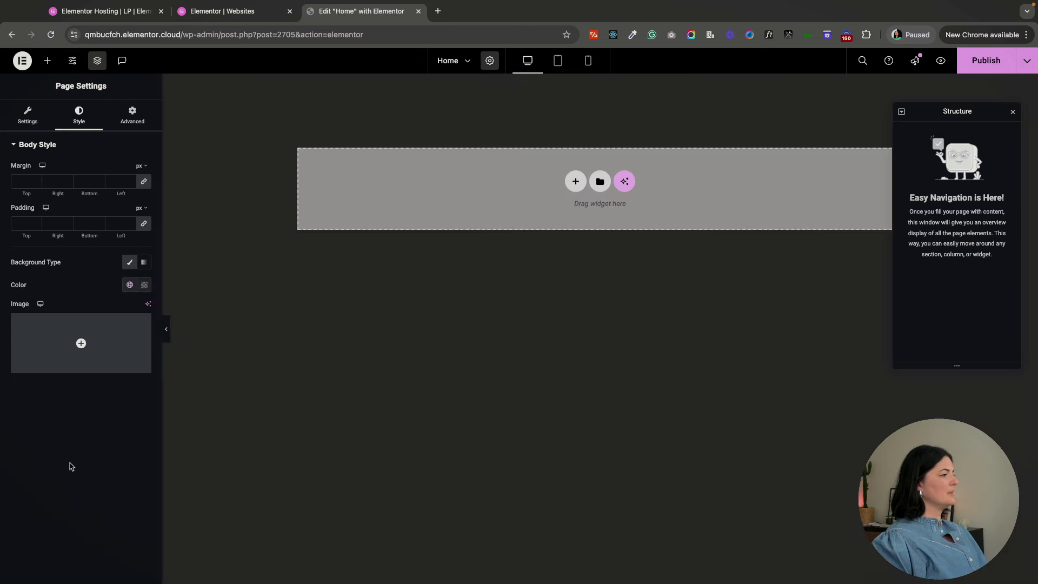
left_click(1000, 65)
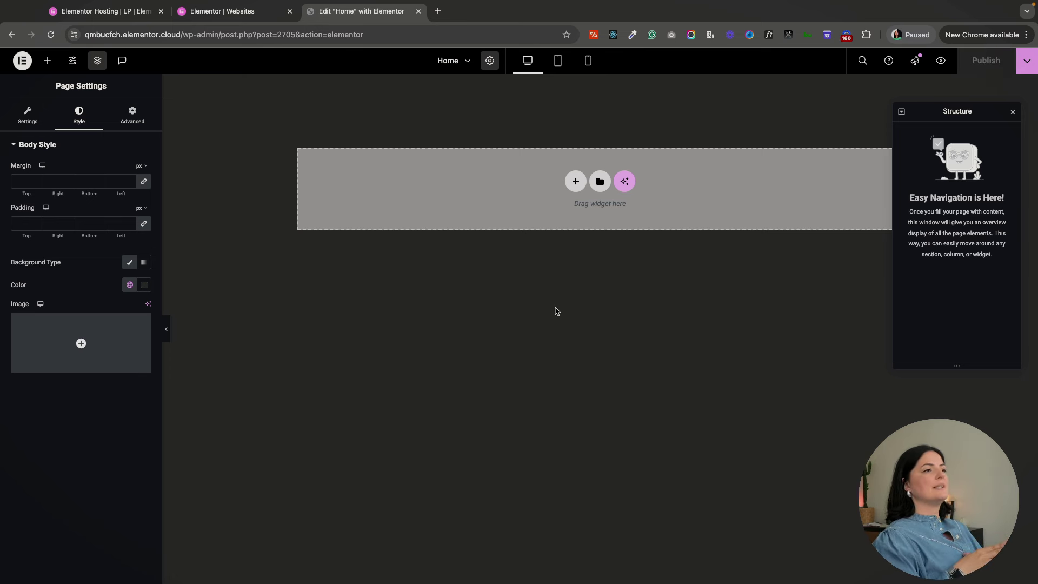
- Add a full-width single-column flexbox container with a minimum height of 100vh
left_click(575, 181)
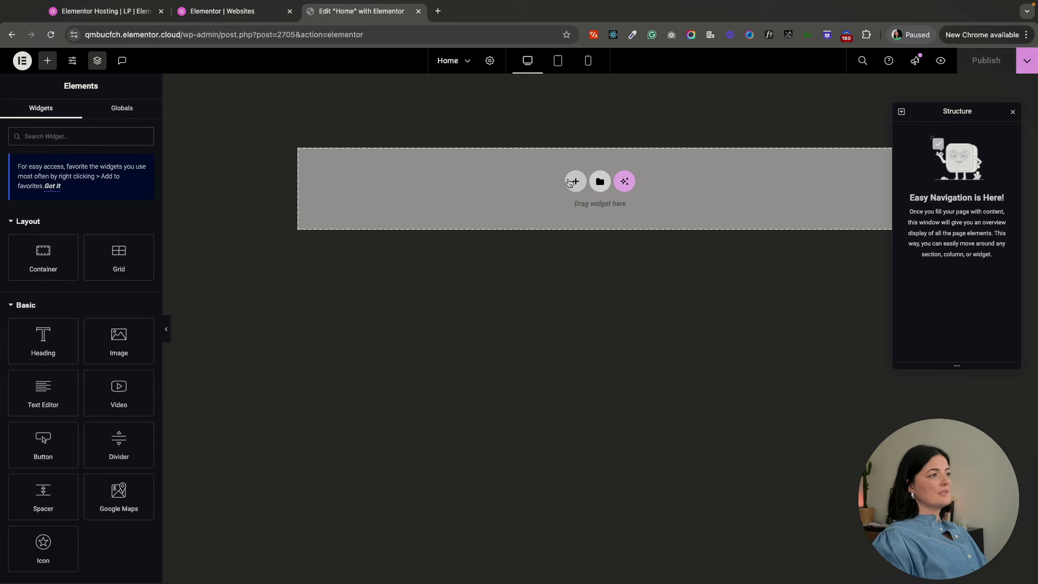
left_click(566, 217)
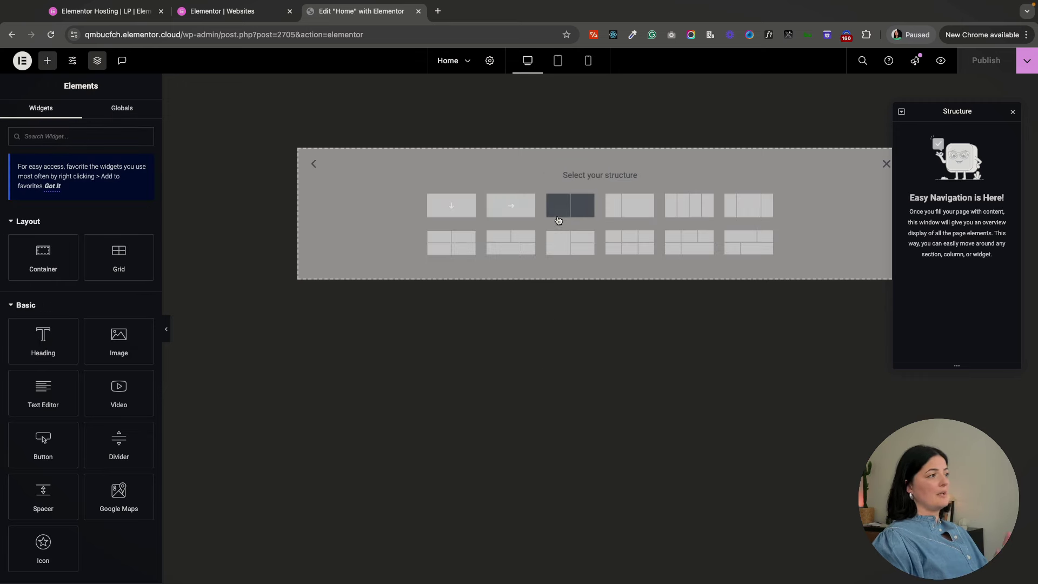
left_click(452, 205)
left_click(108, 208)
left_click(103, 220)
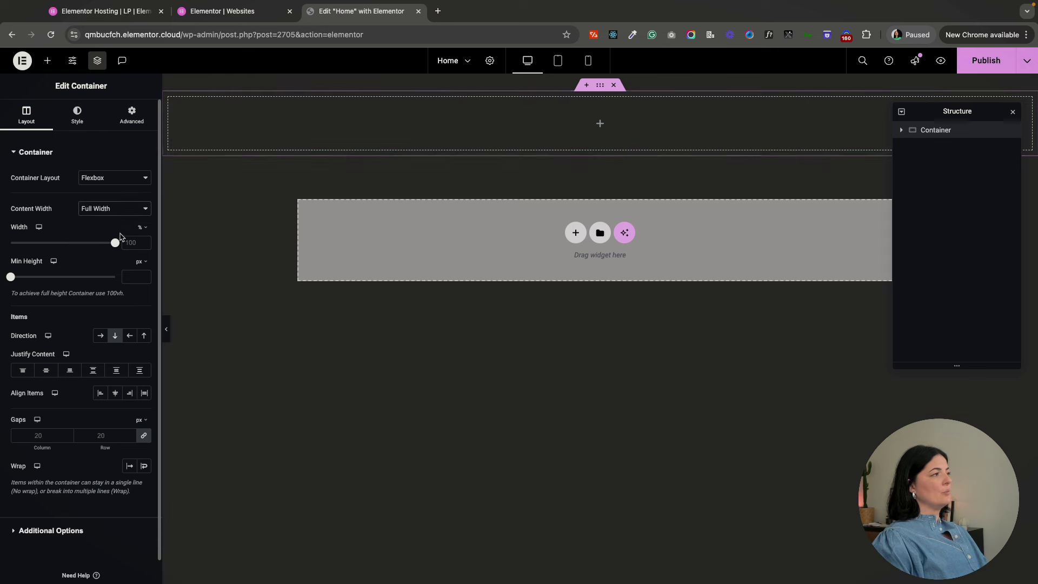
left_click(140, 262)
left_click(139, 309)
left_click(132, 276)
type("100")
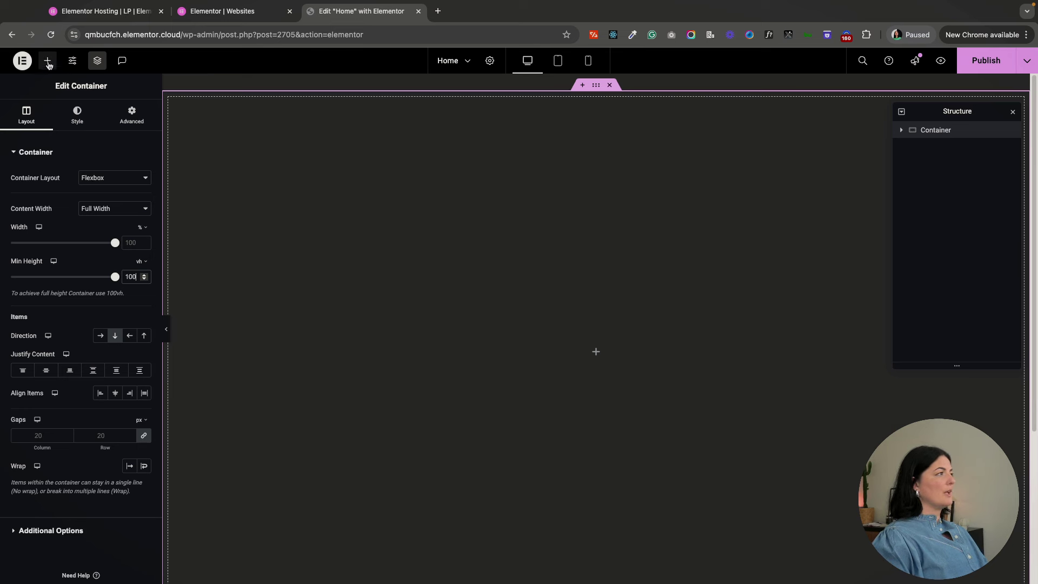
- Set the container's margin and padding to 0 and give it the CSS class 'container'
left_click(131, 115)
left_click(144, 189)
left_click(144, 231)
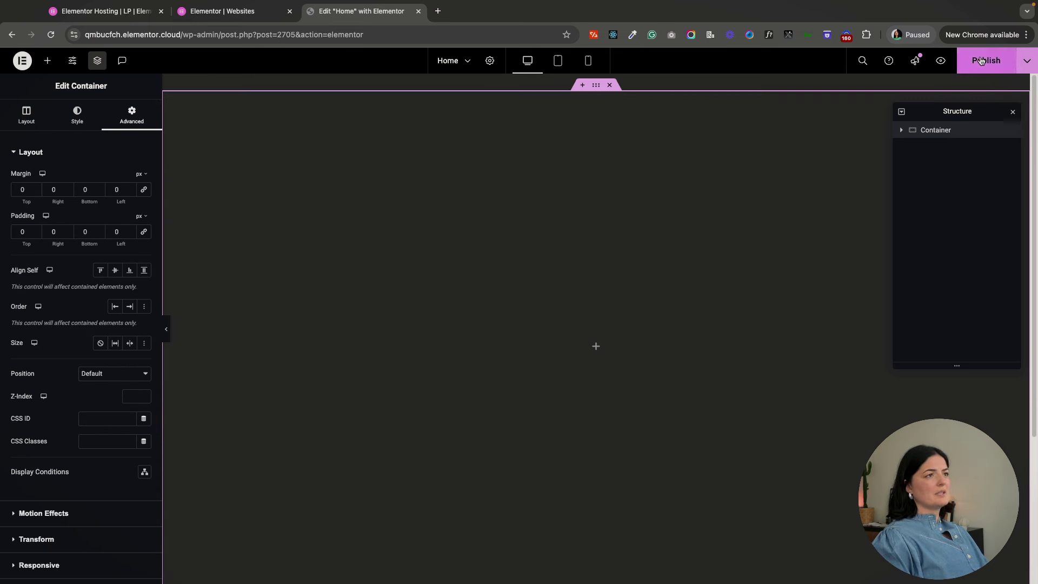
left_click(113, 442)
type("cont")
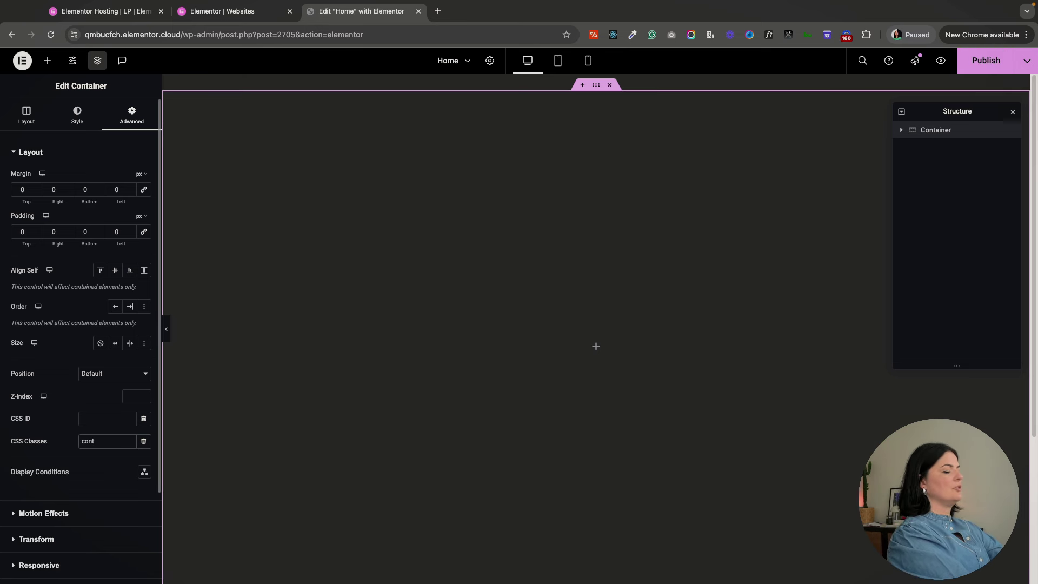
type("ainer")
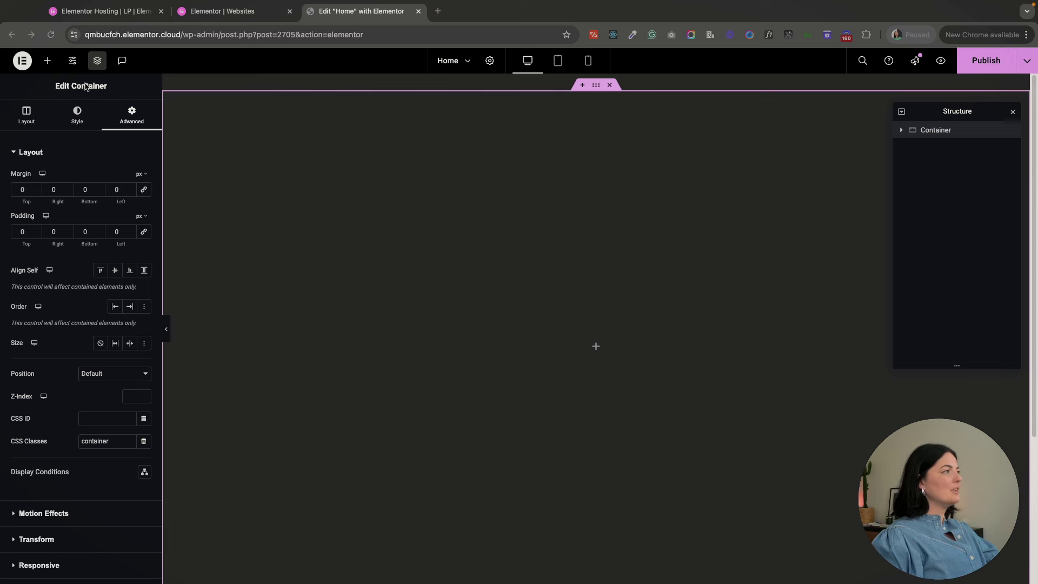
- Add a full-width nested container with CSS class 'counter' and publish the page
left_click(44, 60)
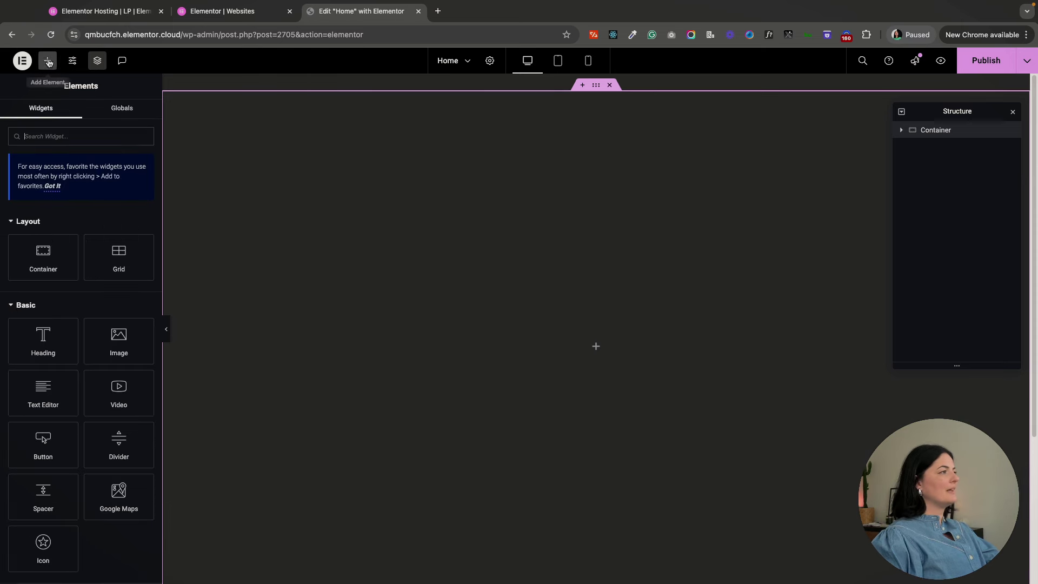
left_click(48, 265)
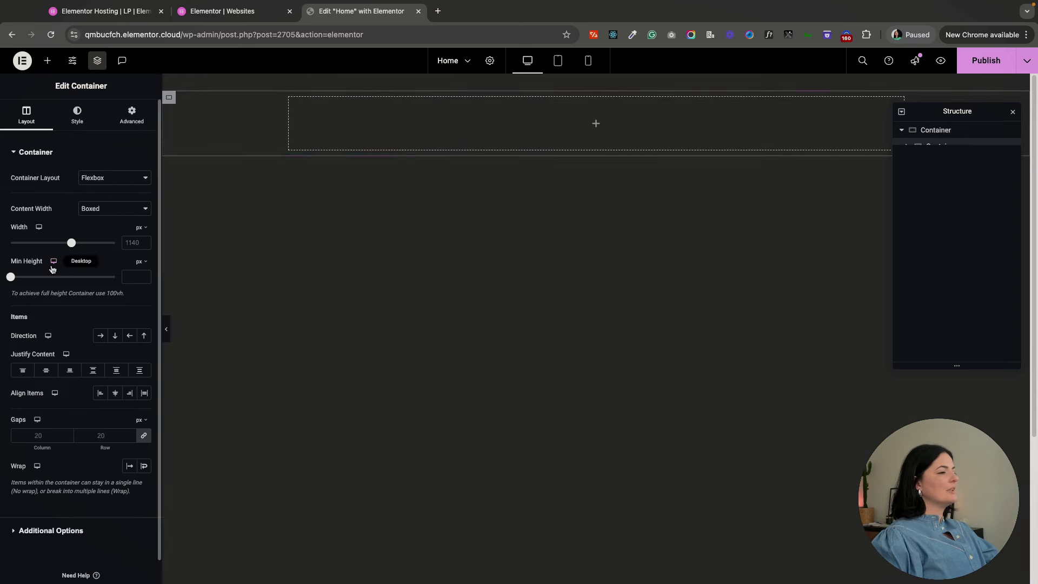
left_click(114, 211)
left_click(111, 220)
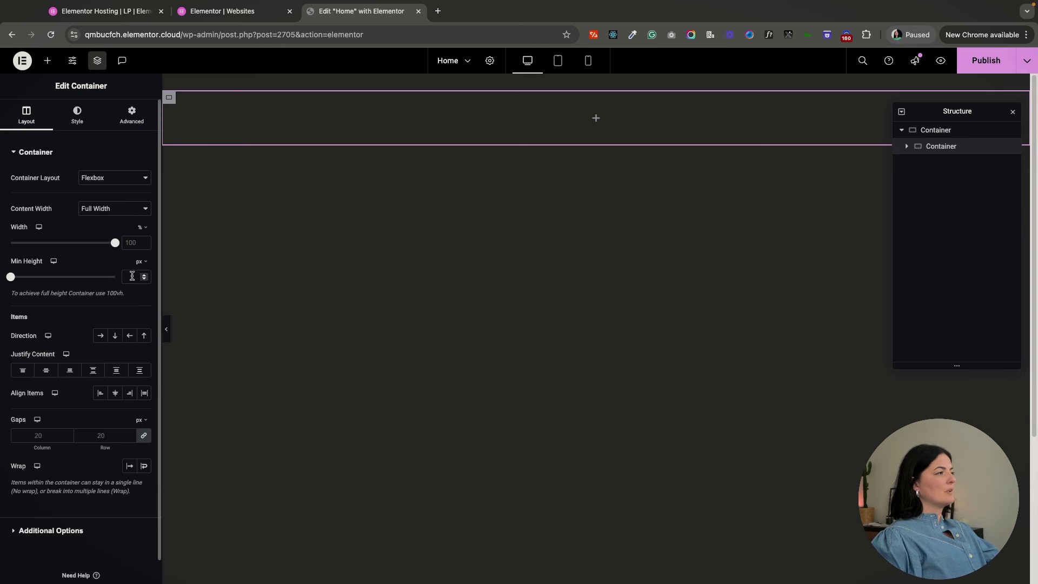
left_click(132, 118)
left_click(114, 441)
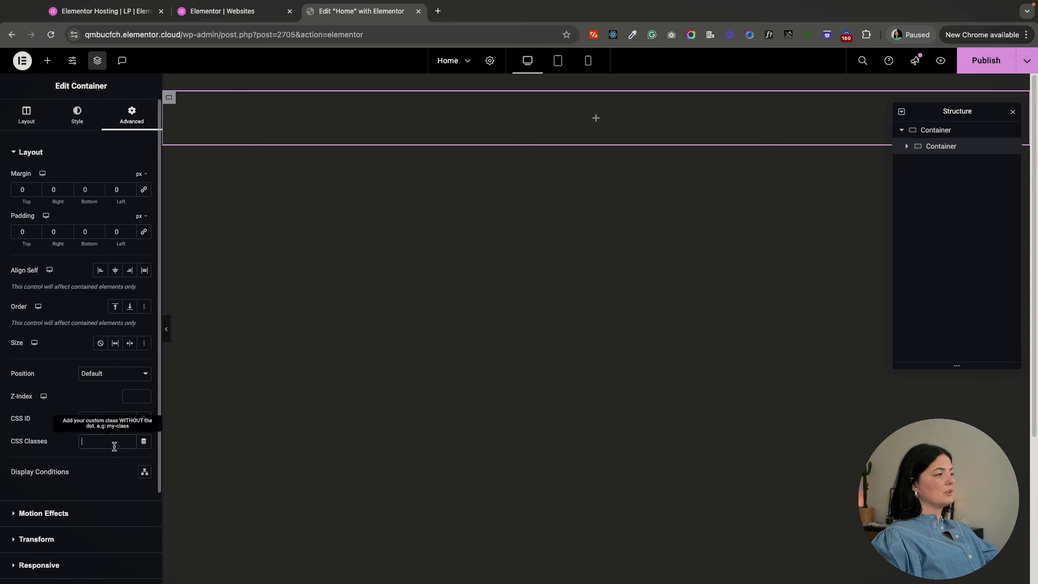
type("counter")
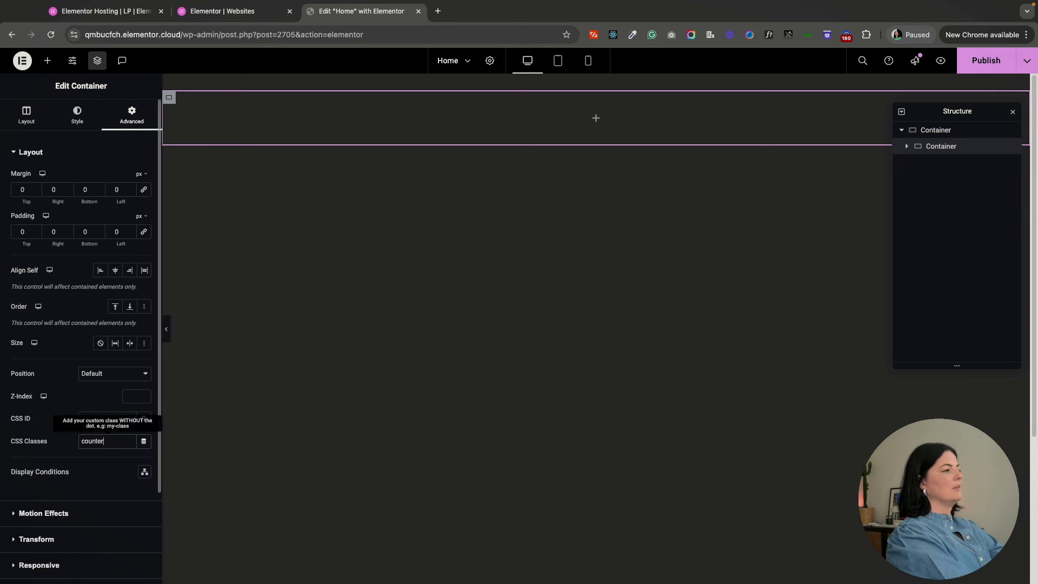
left_click(974, 71)
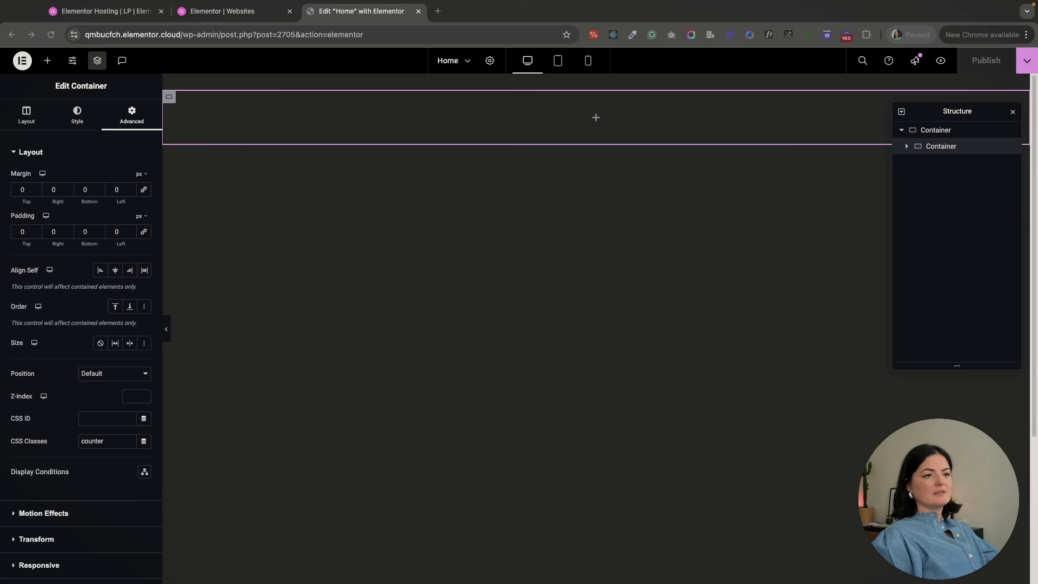
- Add a heading reading '0' to the inner container, tag it as p, and publish
left_click(47, 60)
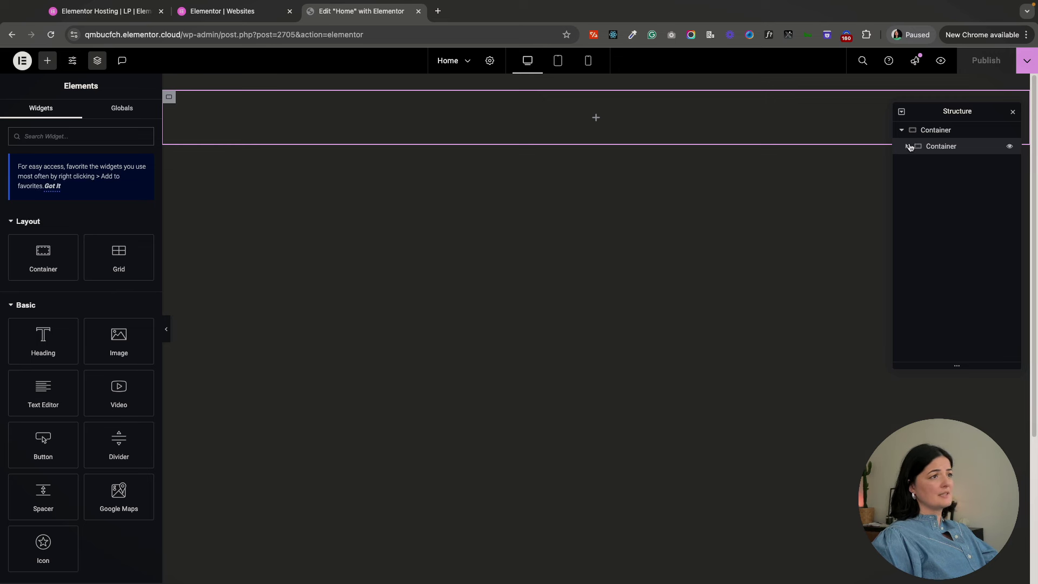
left_click(909, 147)
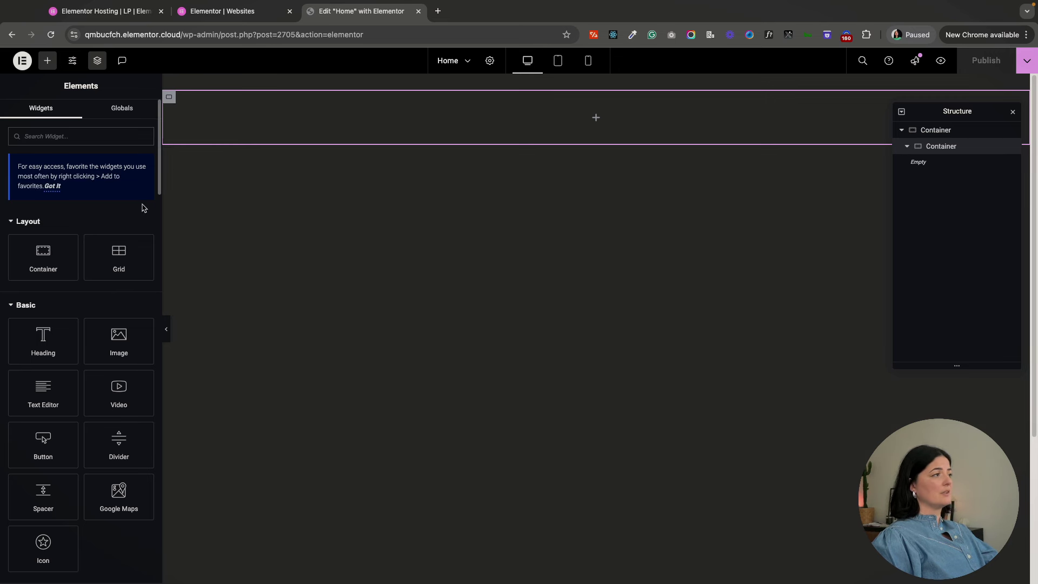
left_click(43, 341)
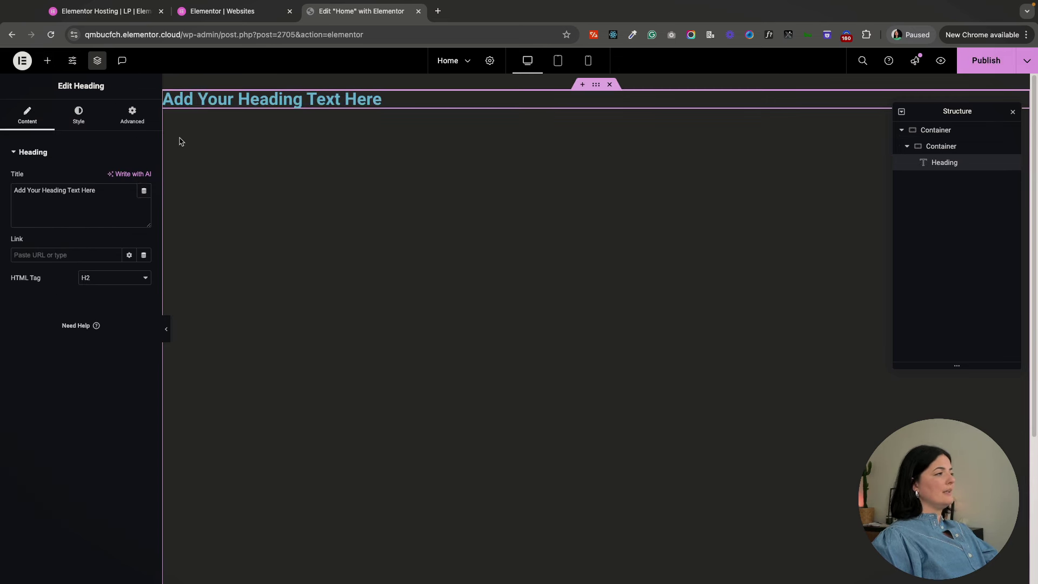
left_click_drag(103, 193, 6, 193)
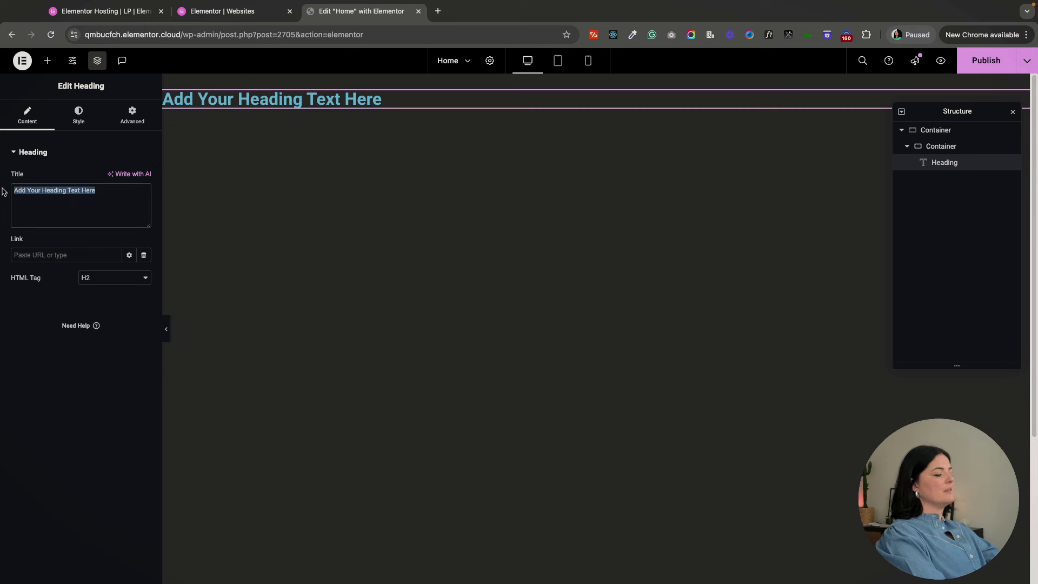
type("0")
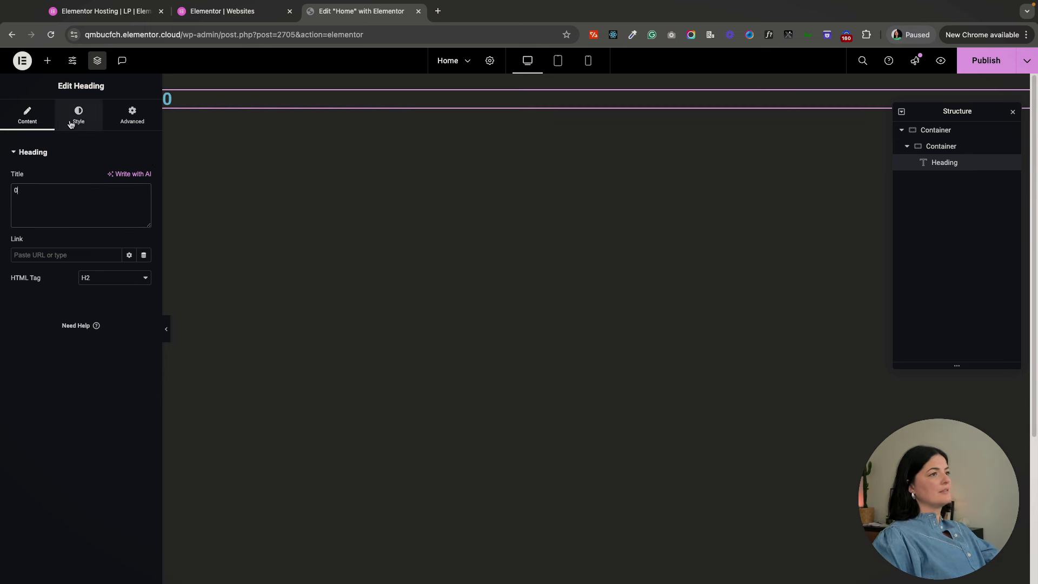
left_click(97, 281)
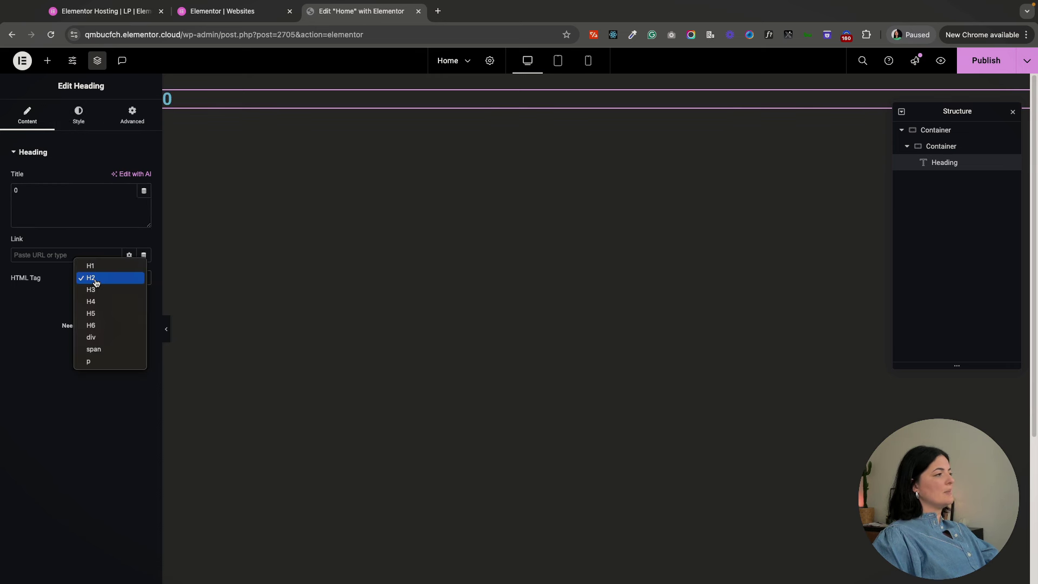
left_click(99, 362)
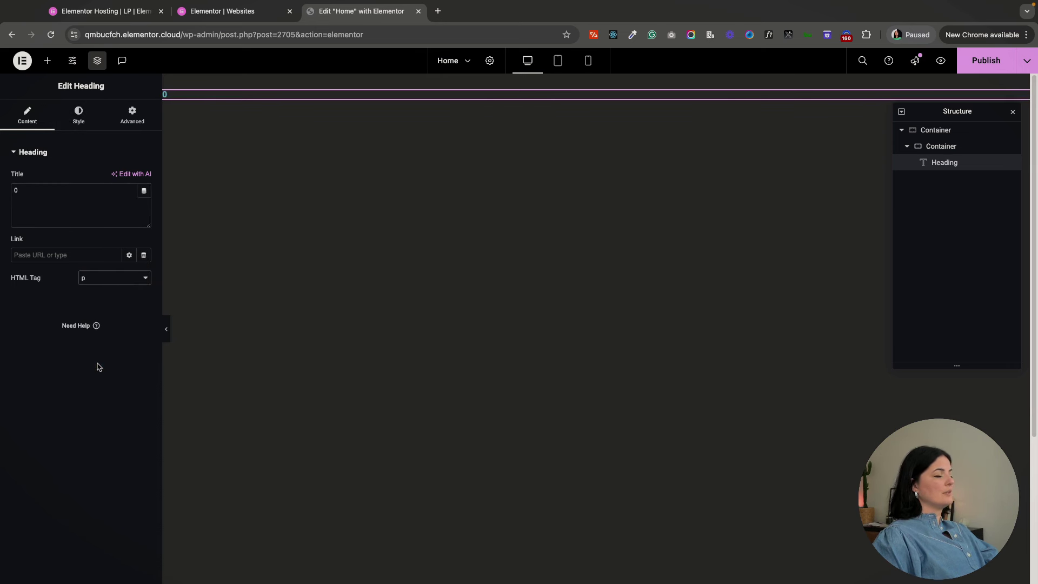
left_click(981, 63)
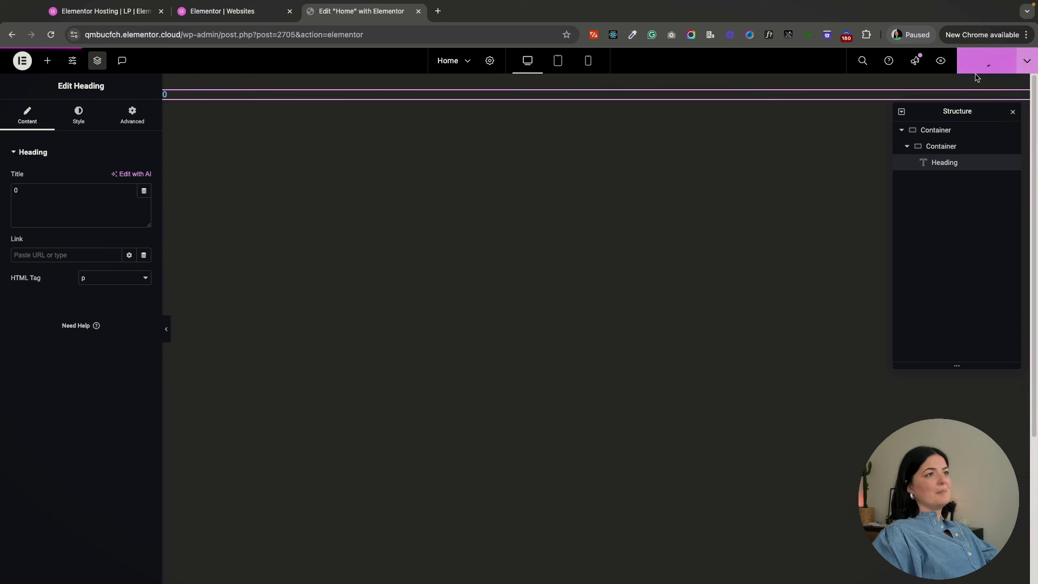
- Add a full-width container with zero margin and the CSS class 'hero'
left_click(906, 146)
left_click(909, 130)
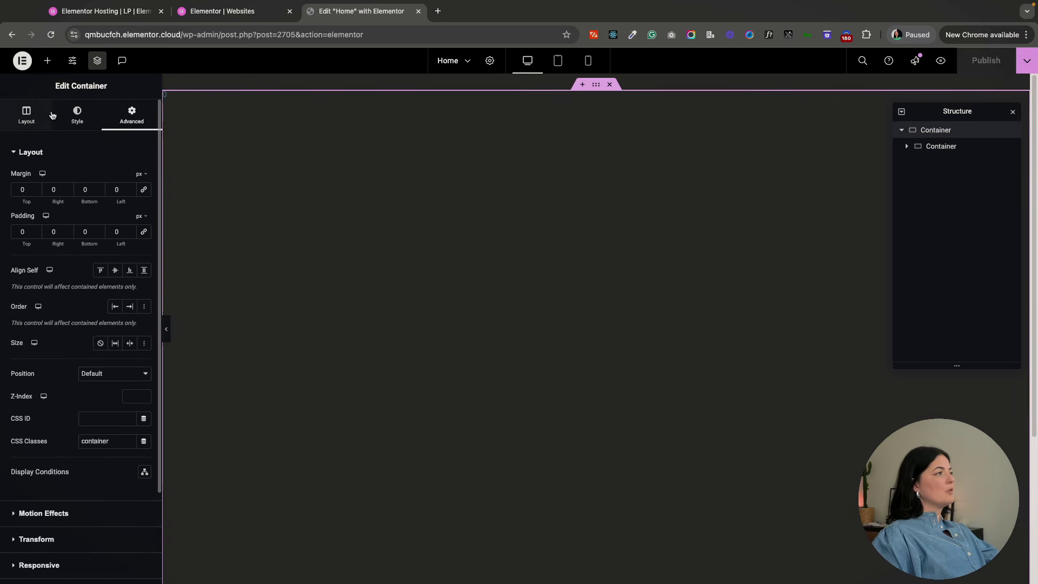
left_click(48, 60)
left_click(65, 254)
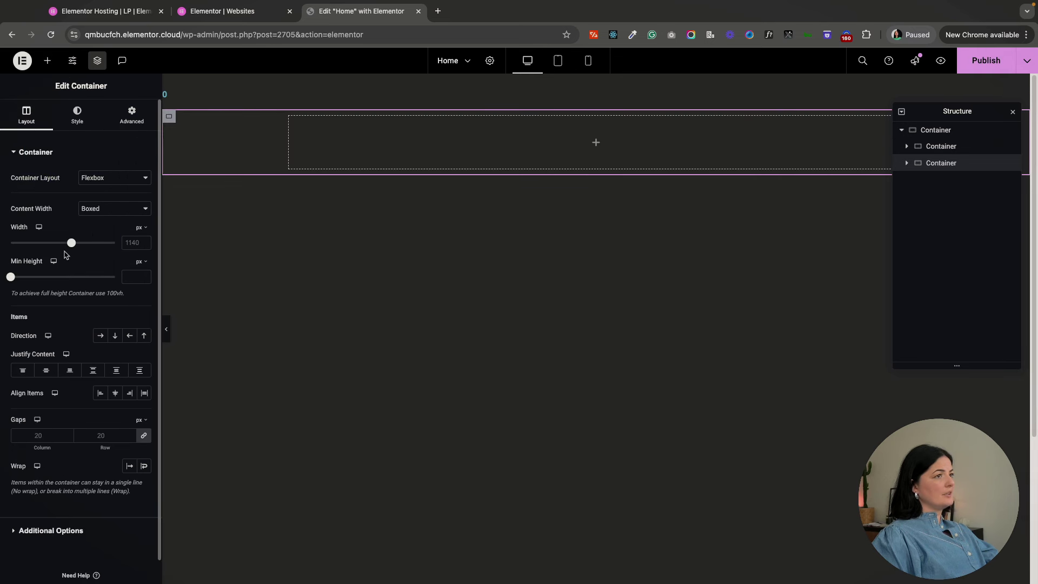
left_click(91, 210)
left_click(100, 222)
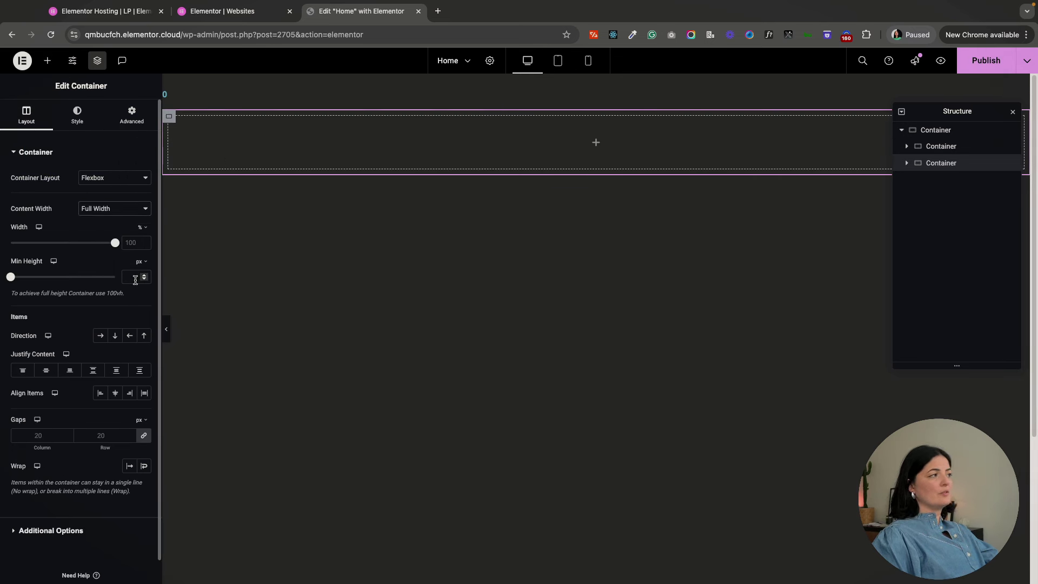
left_click(132, 116)
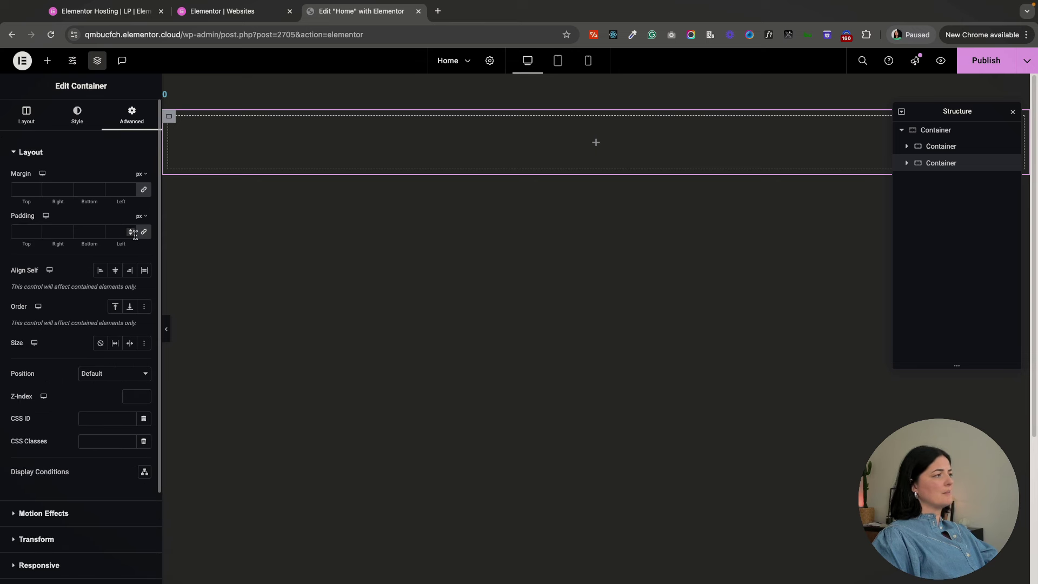
left_click(142, 190)
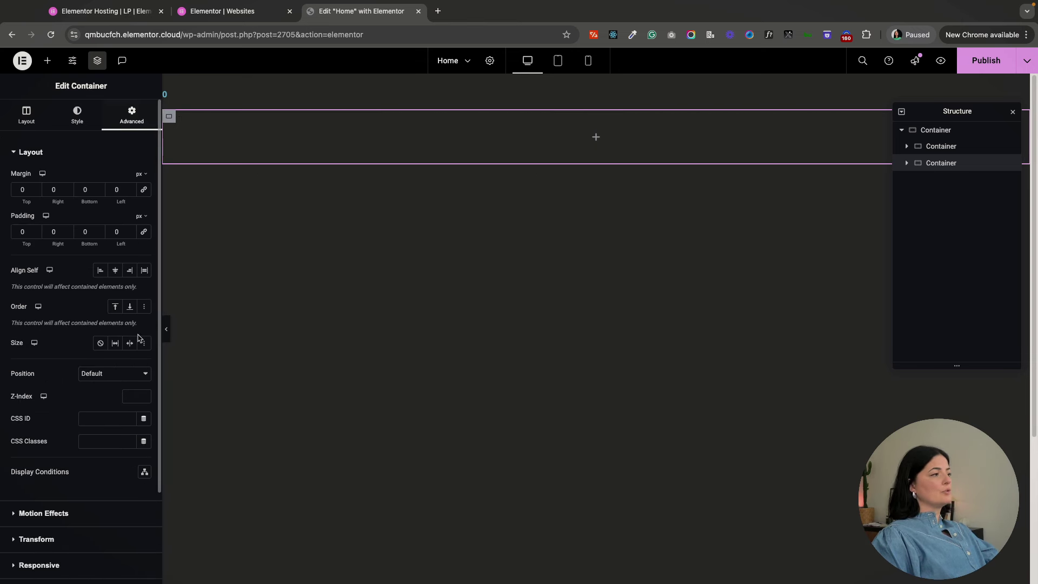
type("hero")
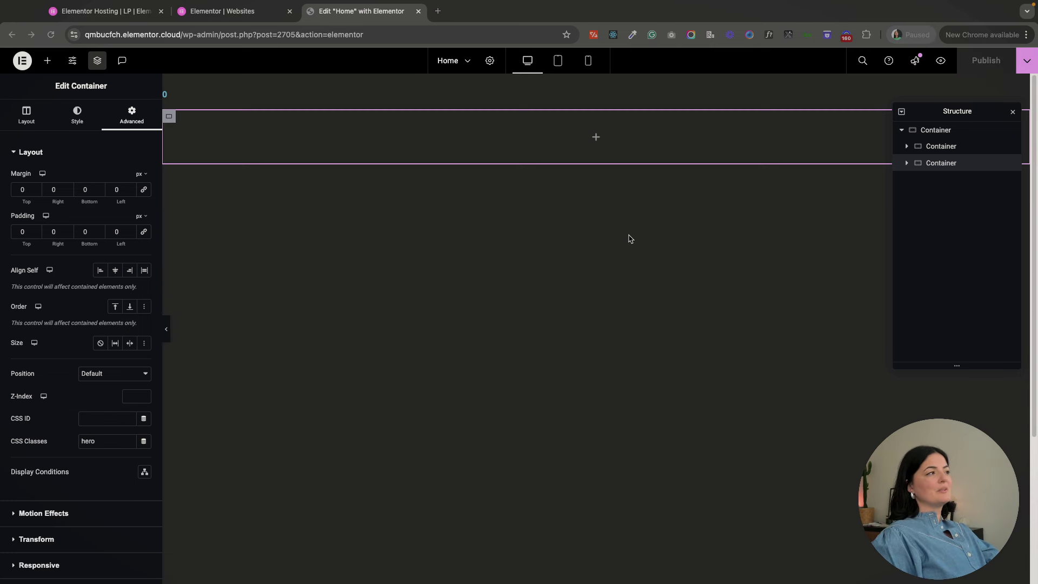
- Nest an 'overlay' container inside hero with zero margin and padding
left_click(31, 124)
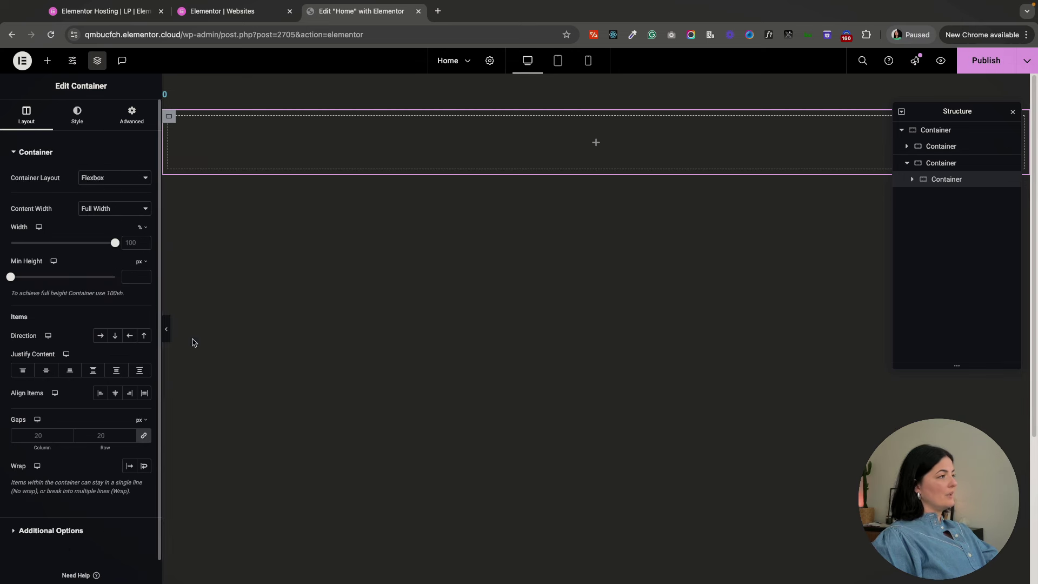
left_click(131, 117)
left_click(143, 189)
left_click(141, 233)
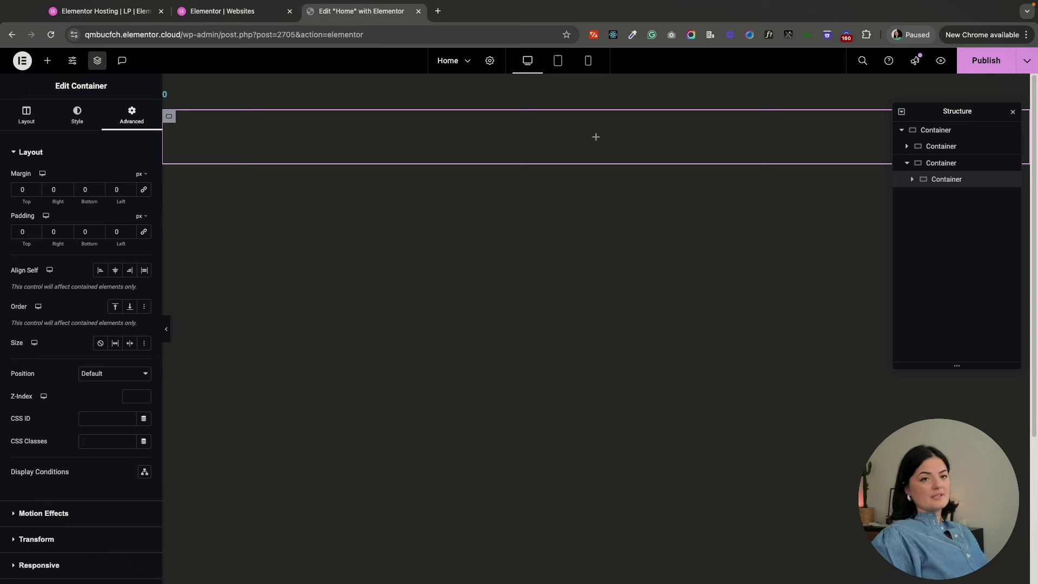
left_click(117, 441)
type("overlay")
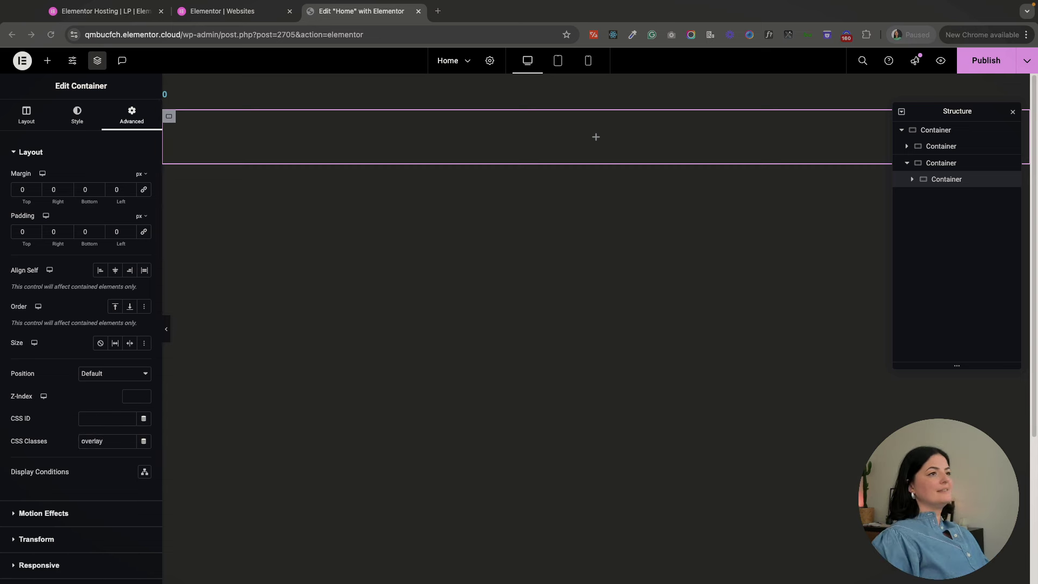
- Add a second child container to hero with class 'header' and zero margin and padding
left_click(941, 162)
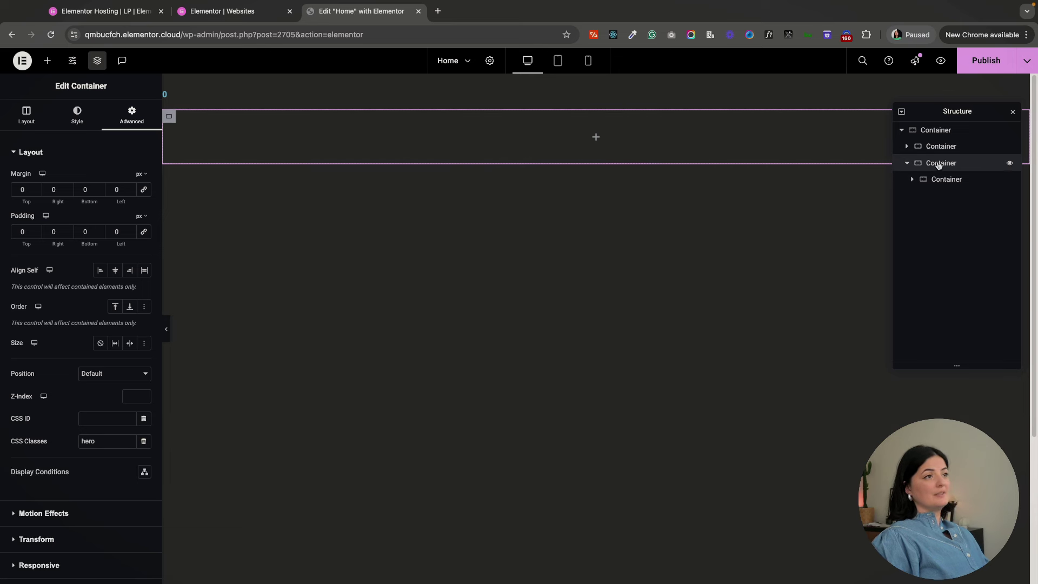
left_click(48, 61)
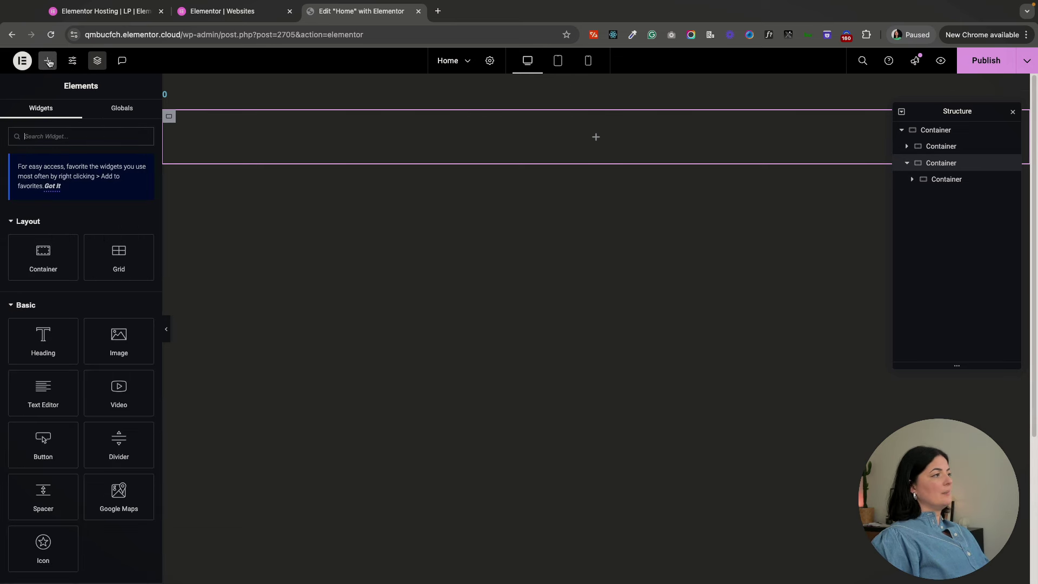
left_click(51, 271)
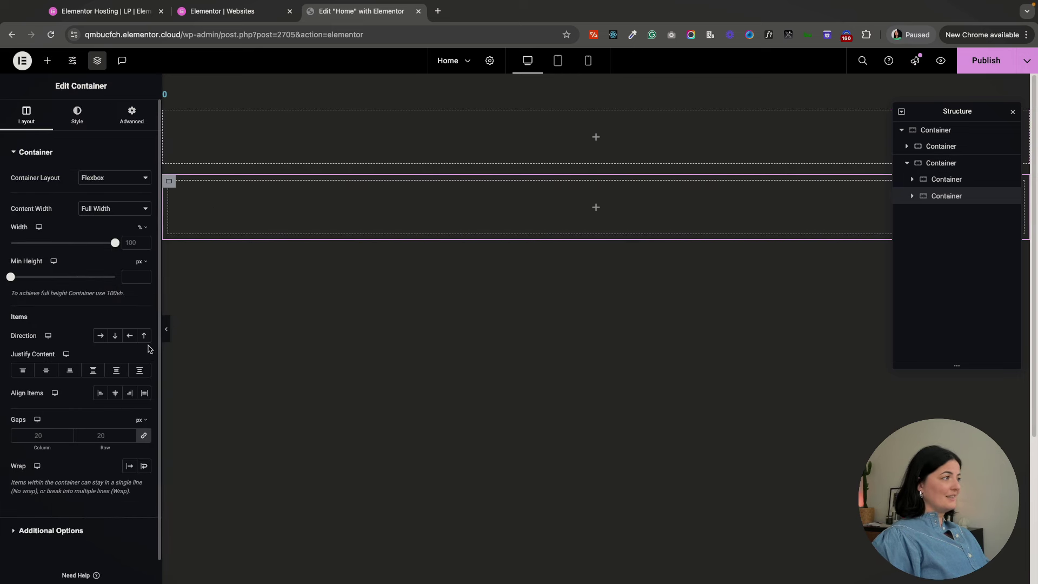
left_click(131, 115)
left_click(117, 442)
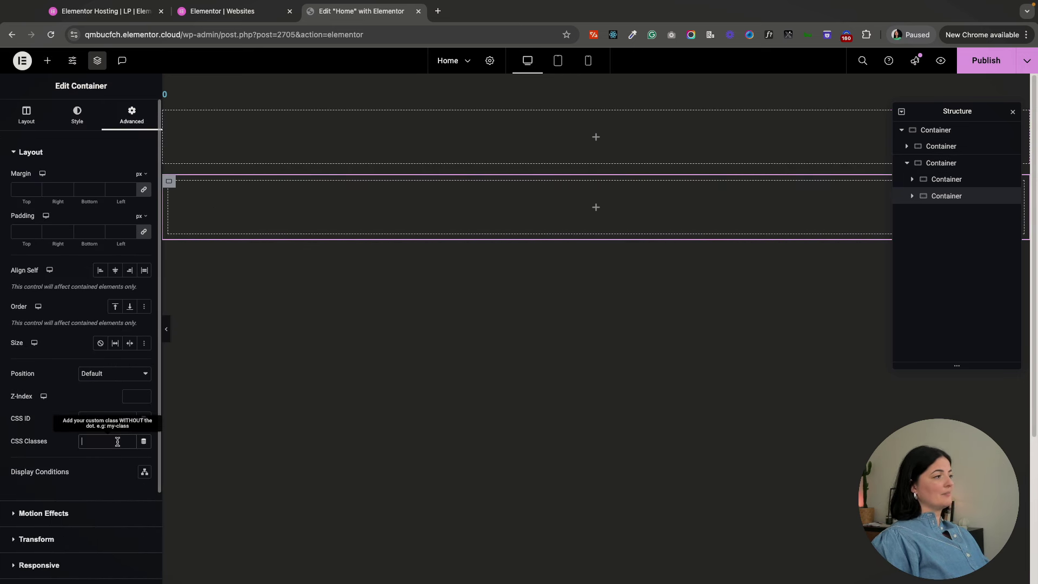
type("header")
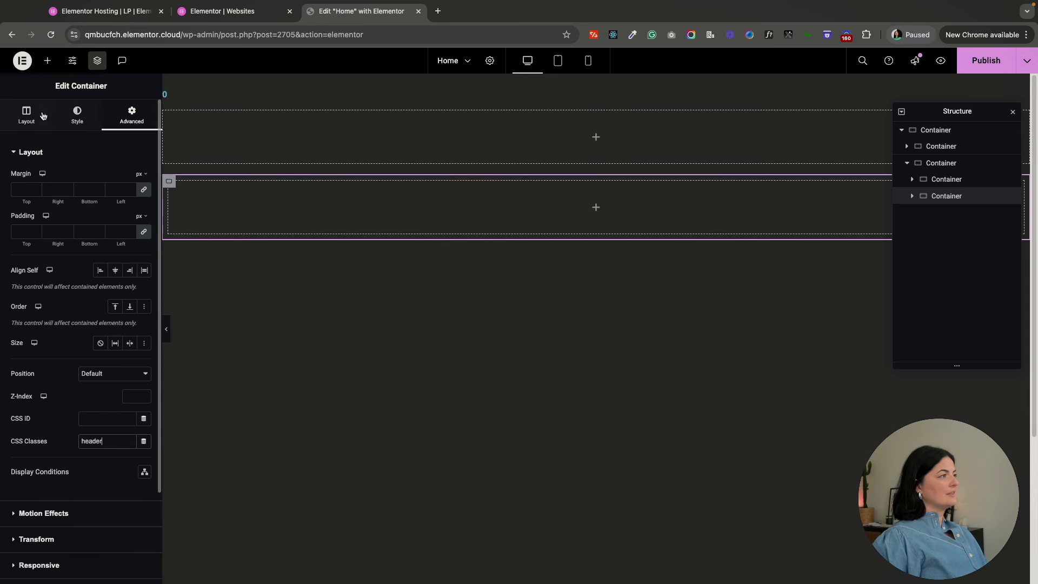
left_click(143, 189)
left_click(144, 232)
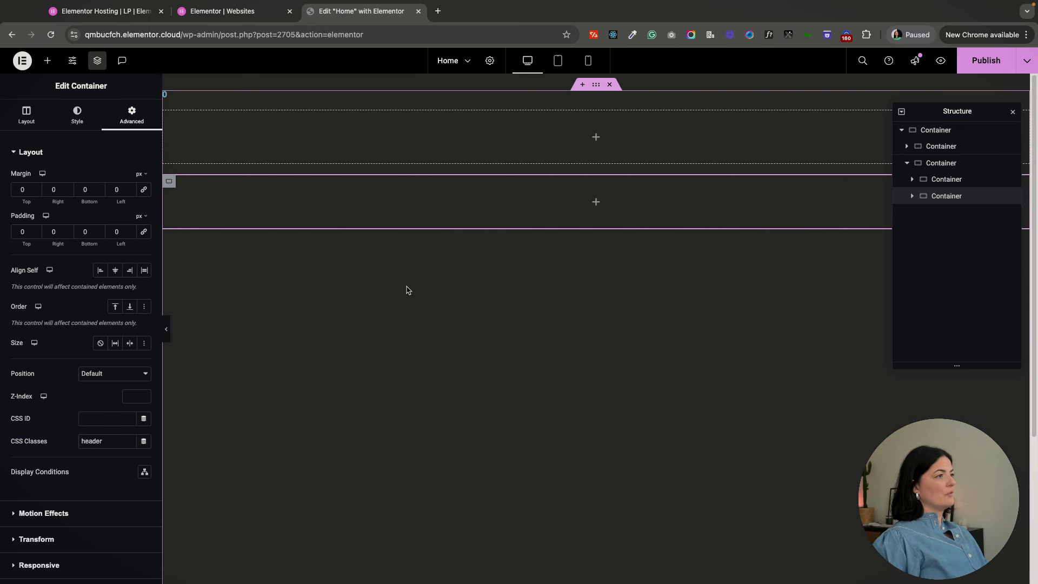
- Add a 'studio egli' heading to the header container, set it to H1, and publish
left_click(48, 61)
left_click(45, 338)
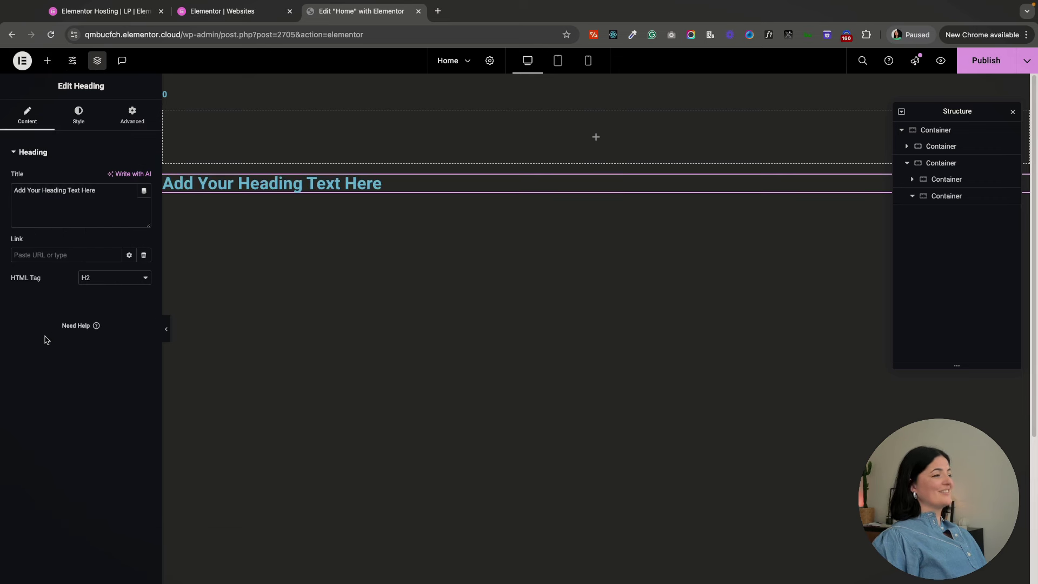
triple_click(86, 187)
type("studio egli")
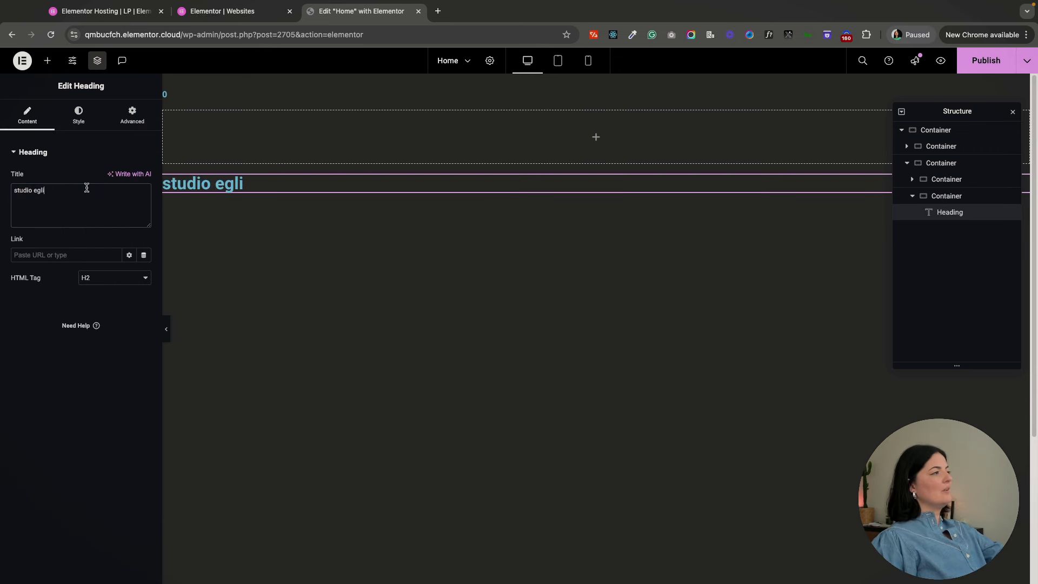
left_click(90, 283)
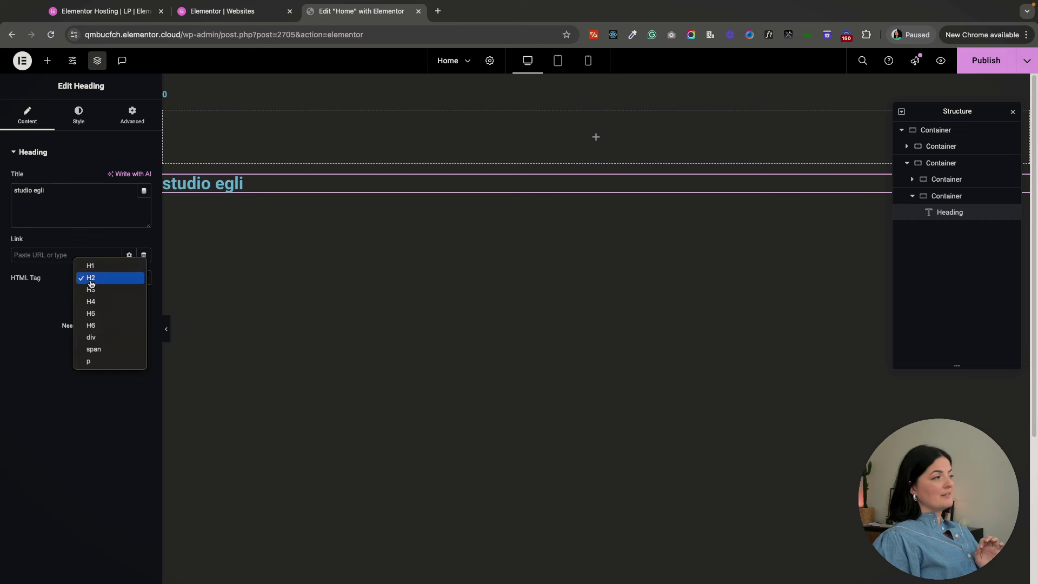
left_click(93, 267)
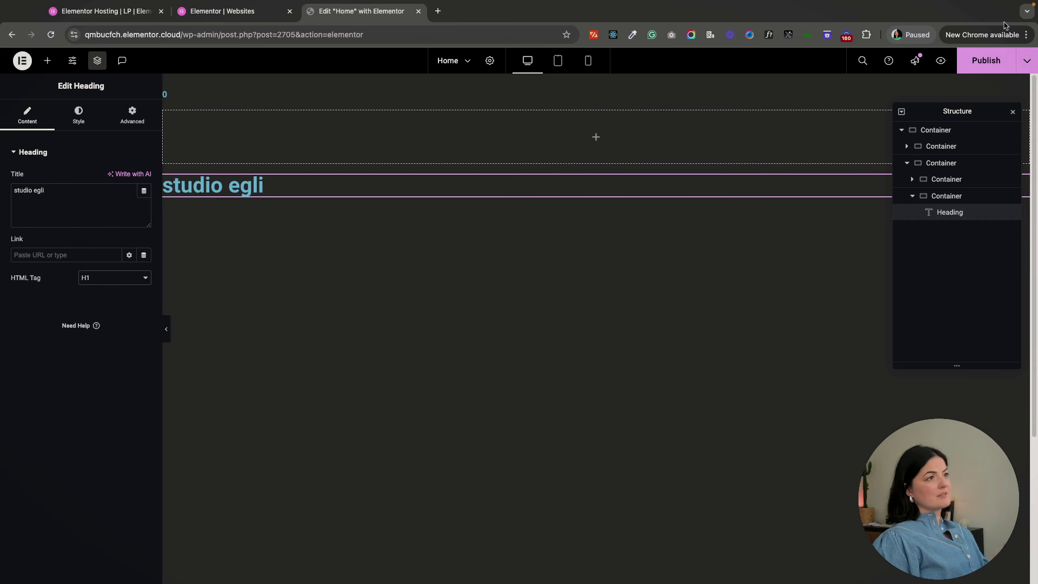
left_click(986, 60)
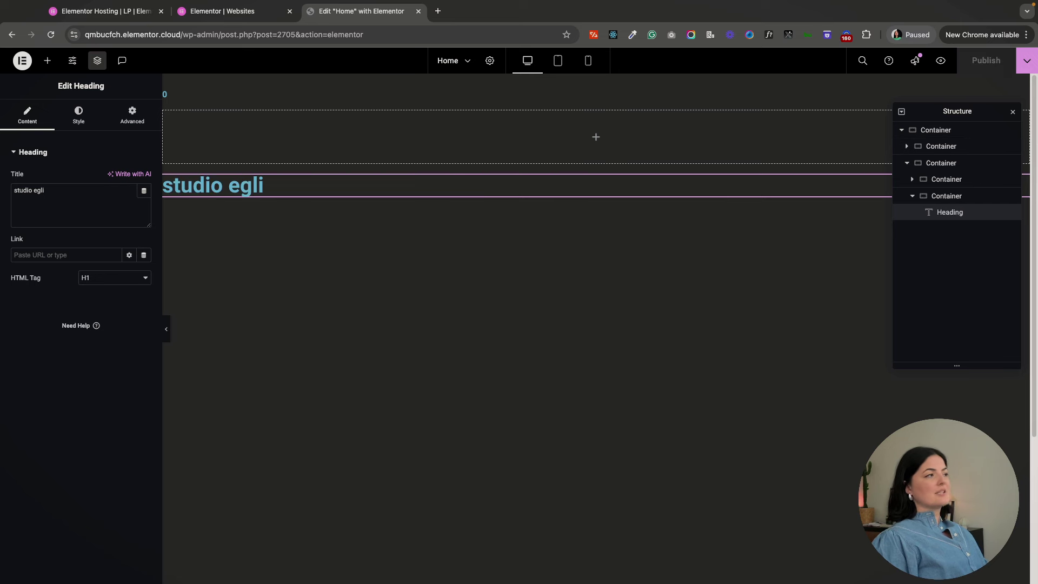
- Add a new container below the heading with the CSS class 'hero-img'
left_click(936, 165)
left_click(47, 60)
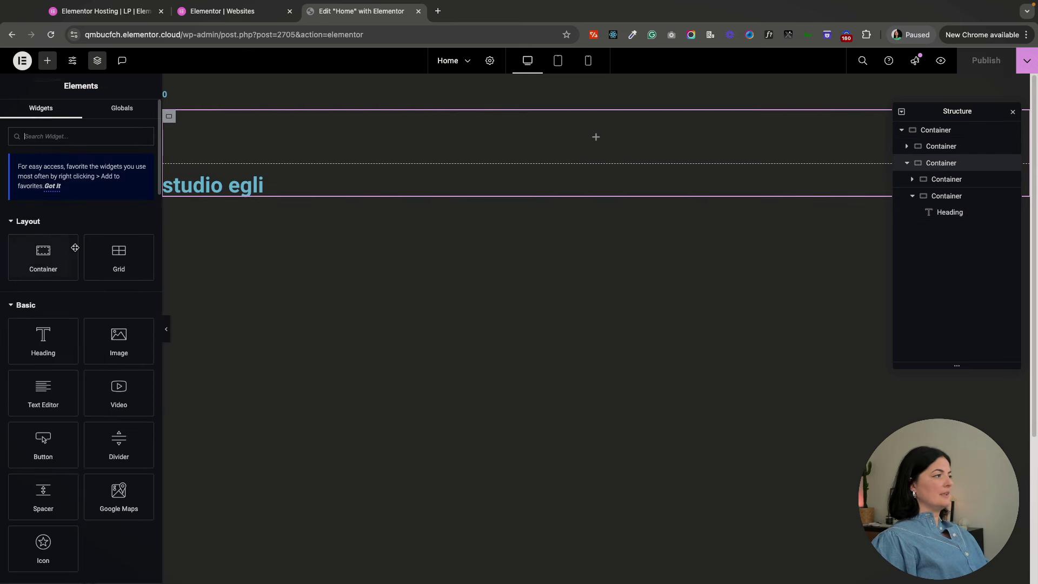
left_click(56, 258)
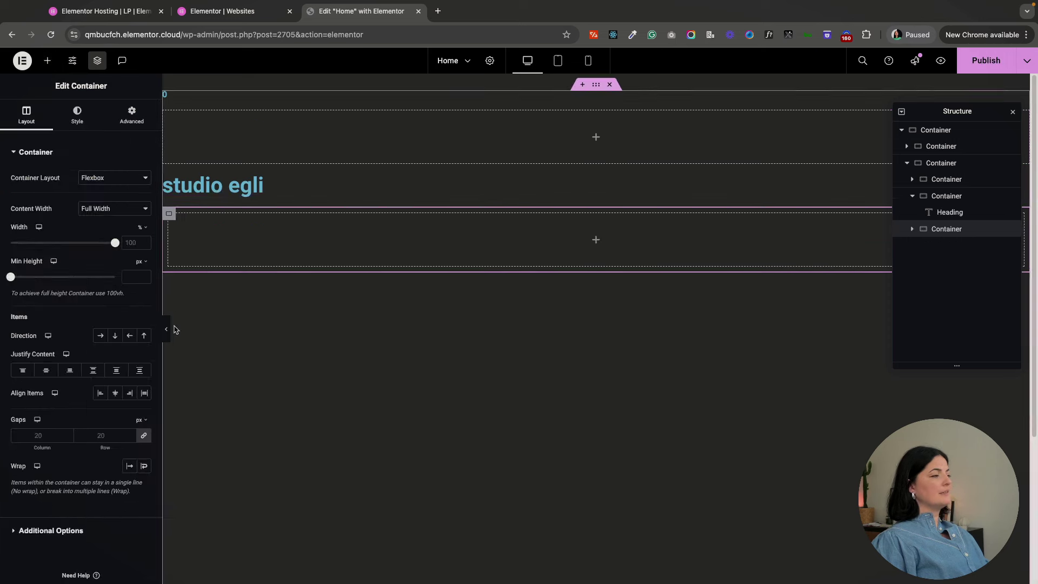
left_click(122, 120)
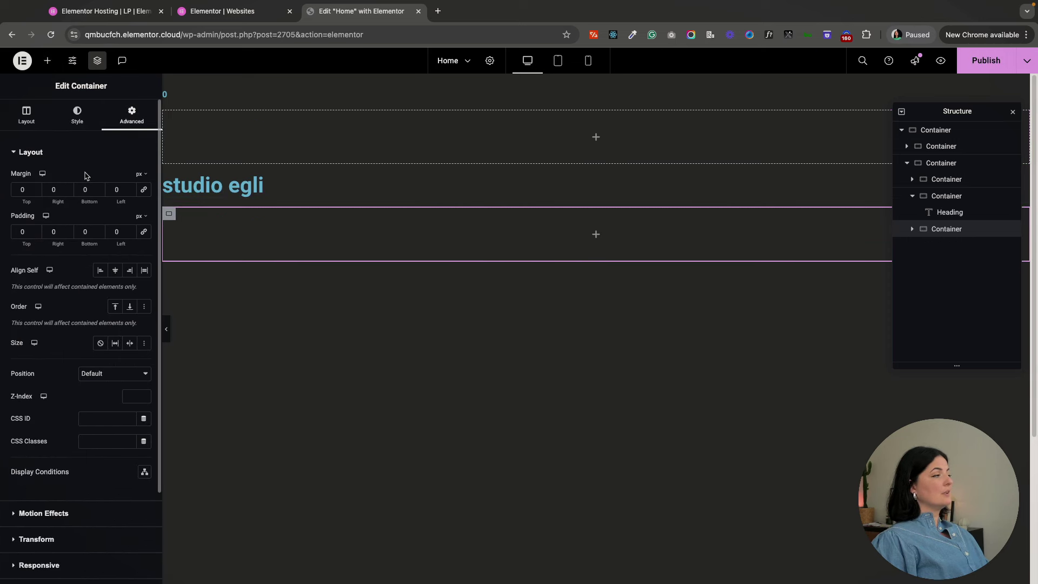
left_click(26, 115)
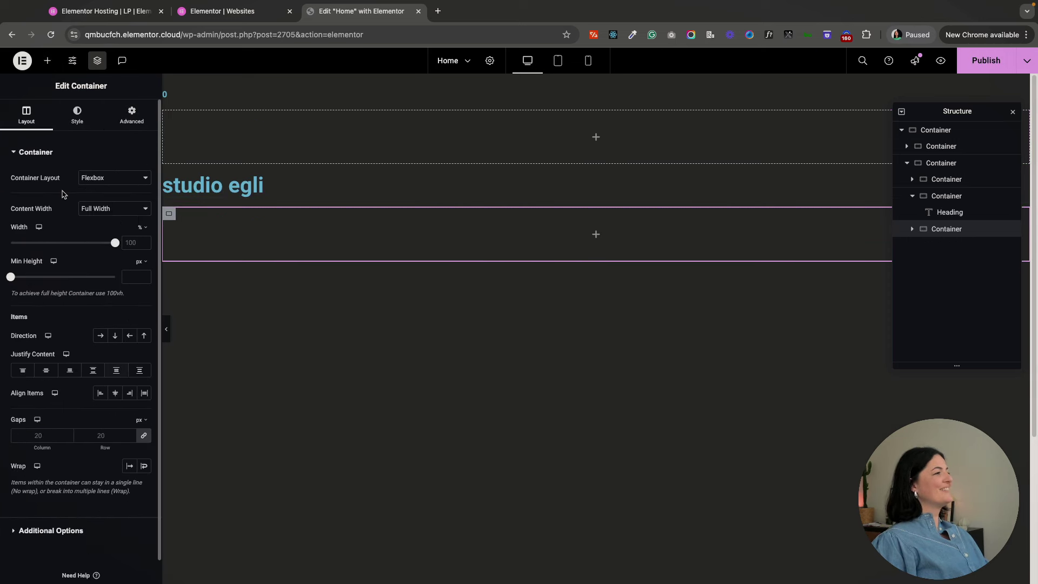
left_click(131, 114)
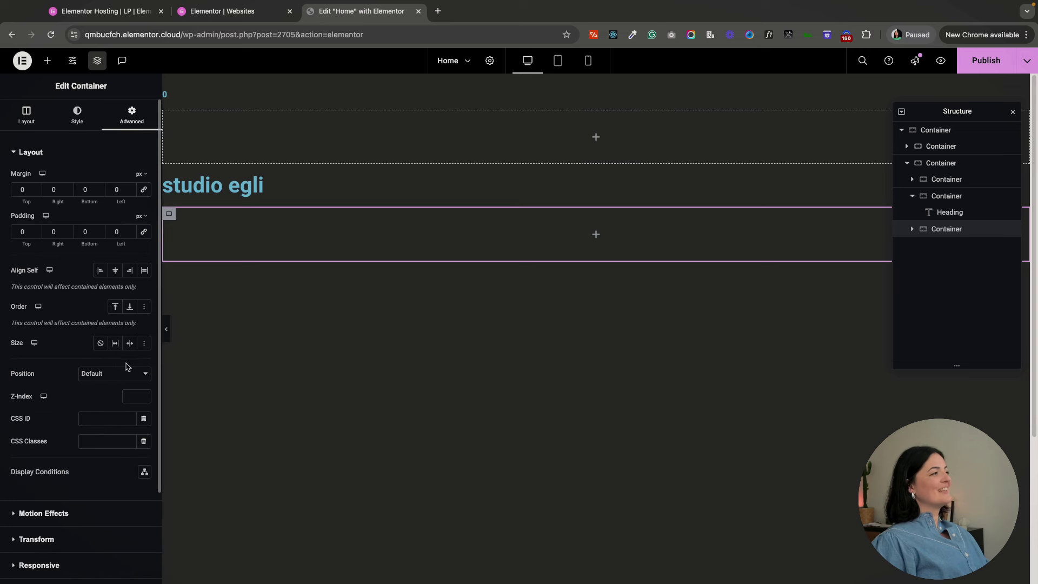
left_click(117, 445)
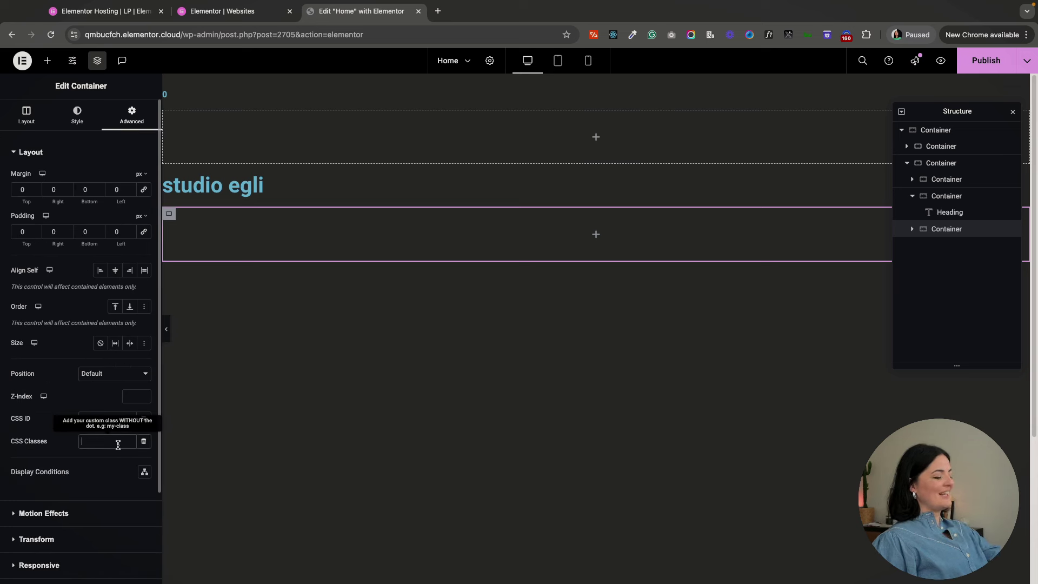
type("hero-img")
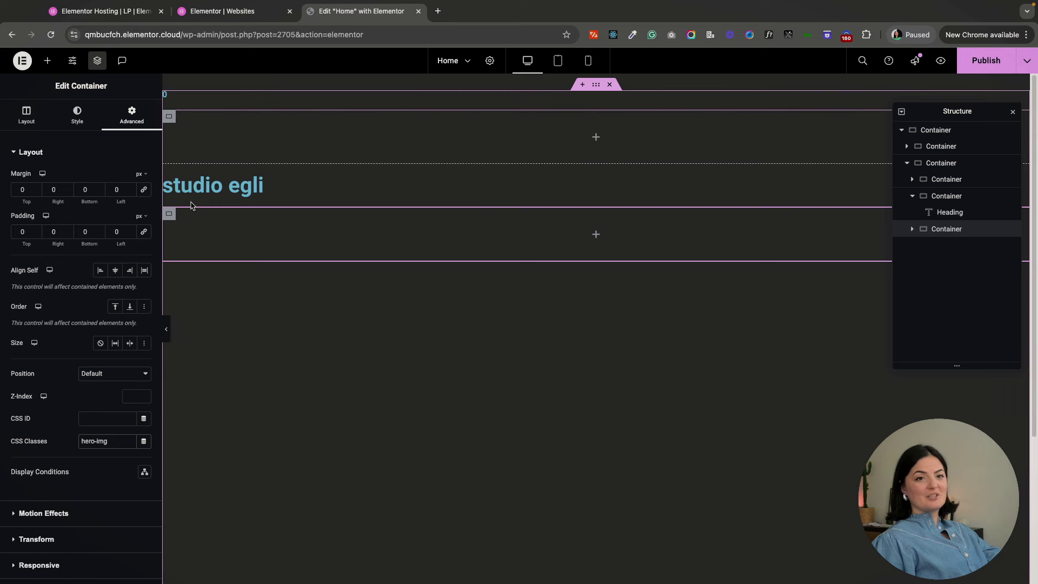
- Add an Image widget showing the uploaded chair photo at Medium Large resolution
left_click(47, 60)
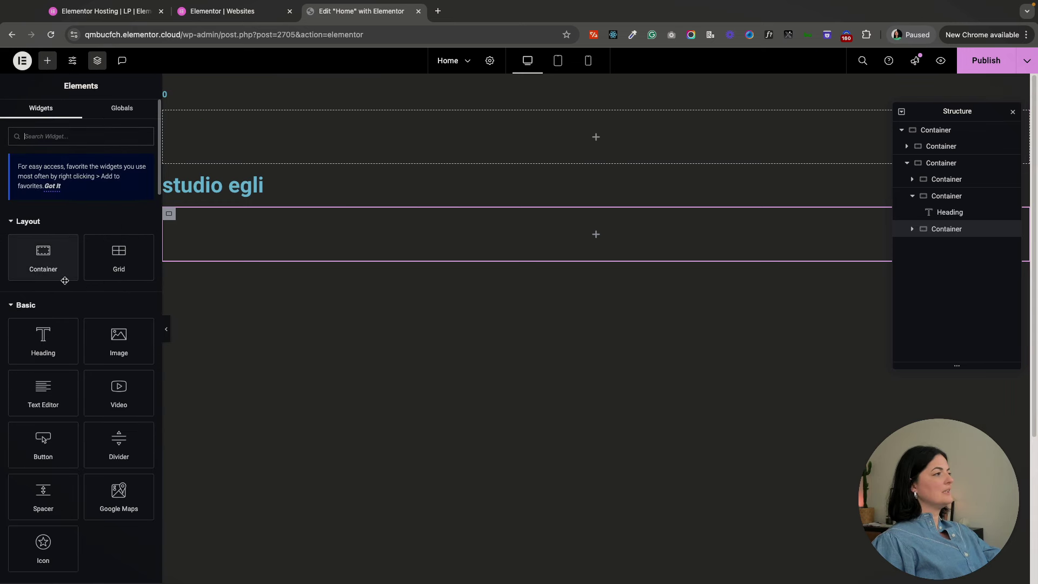
left_click(119, 346)
left_click(62, 215)
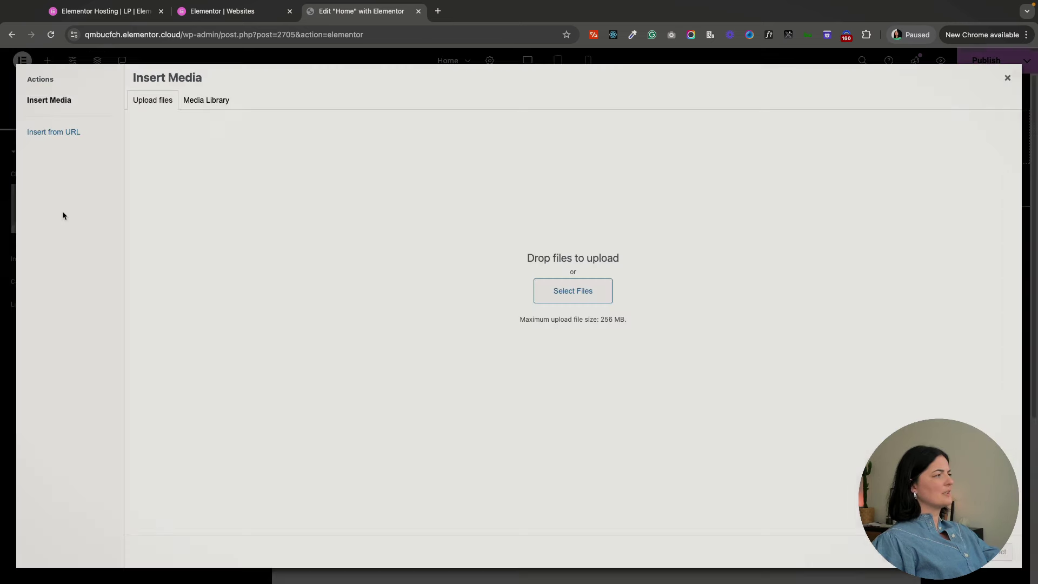
left_click(553, 290)
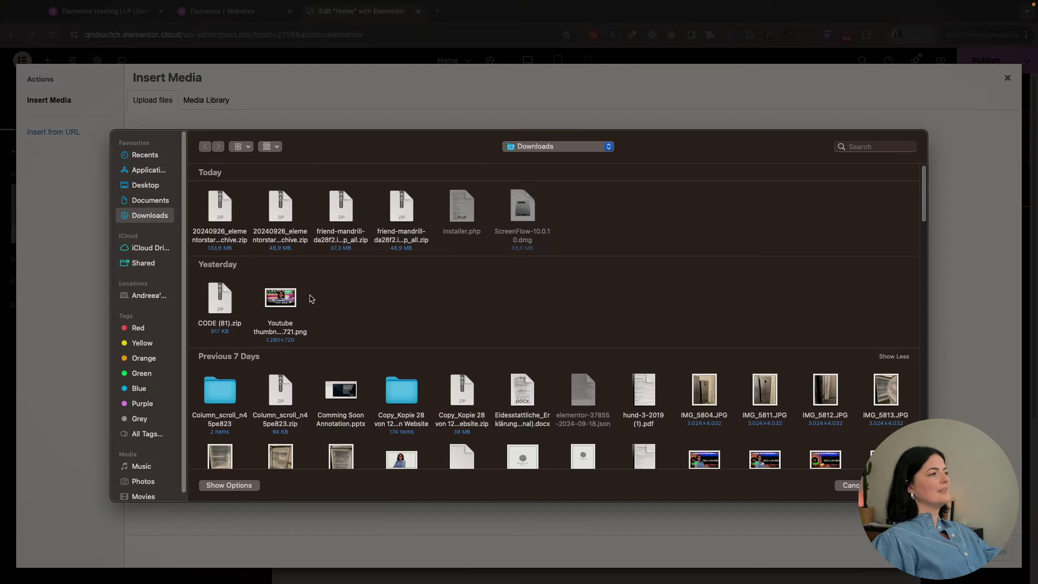
scroll(312, 299, "down", 15)
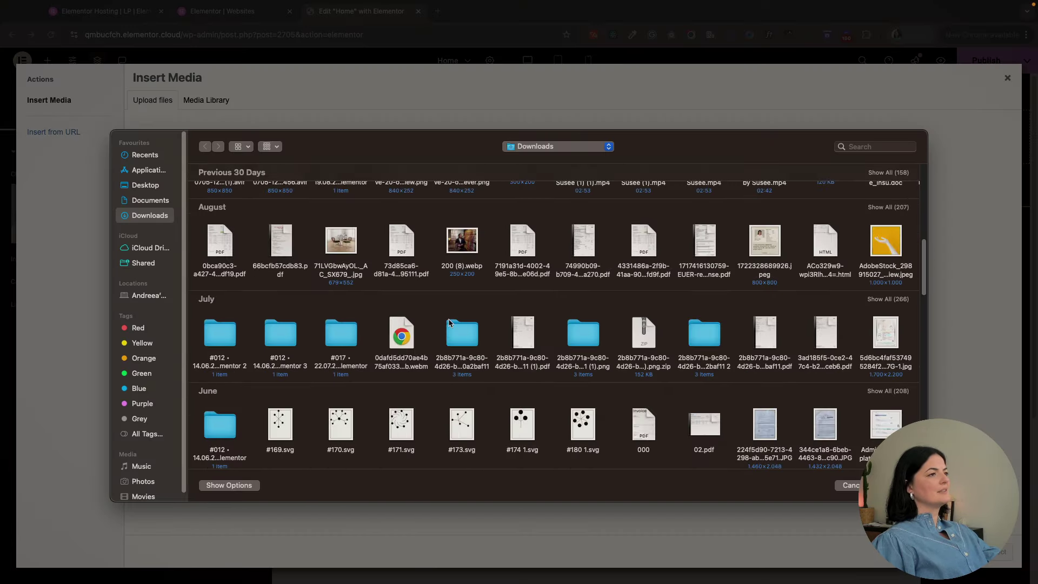
left_click(340, 238)
key("Return")
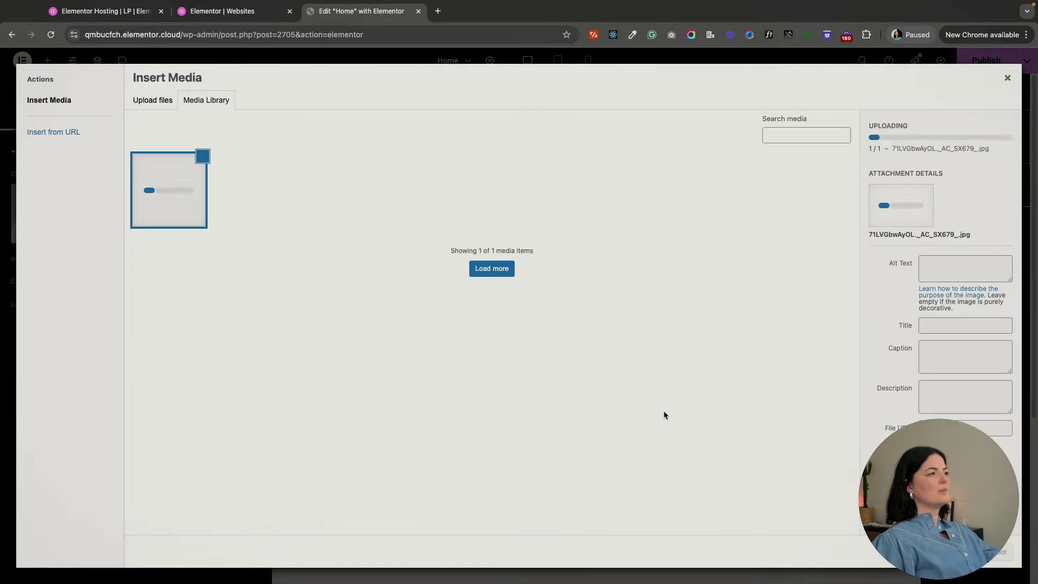
left_click(1001, 552)
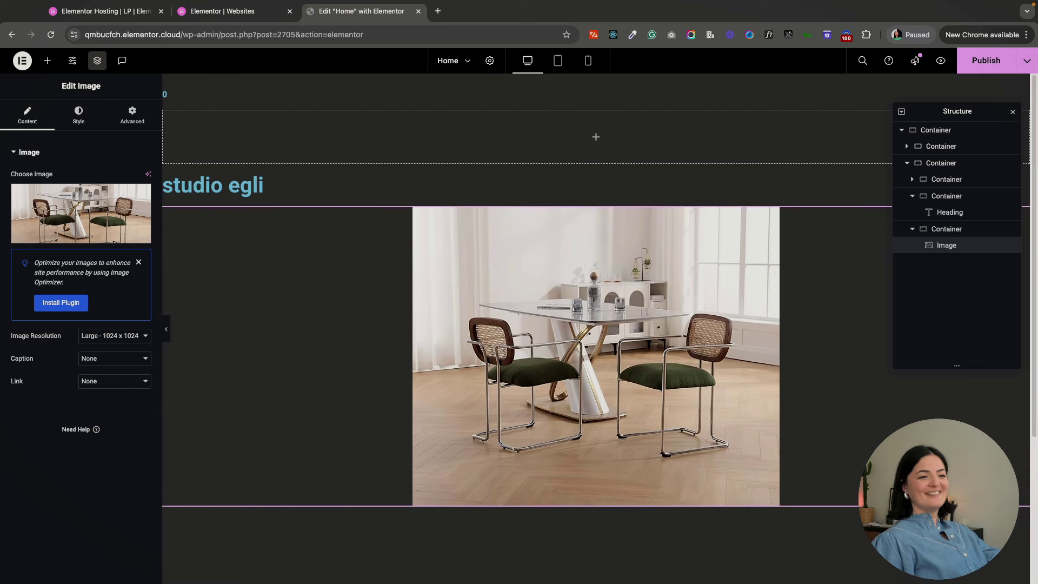
left_click(114, 335)
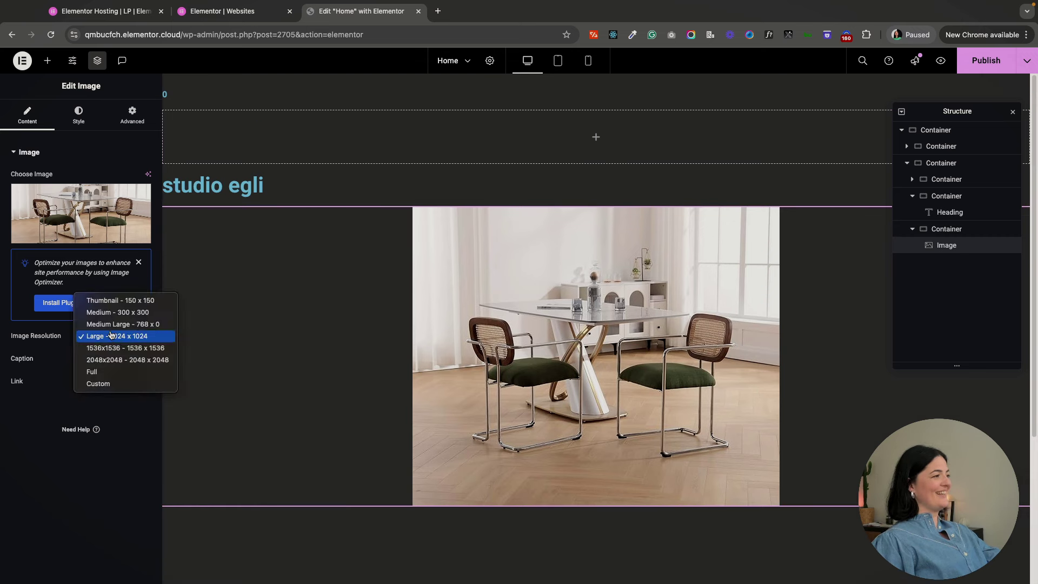
left_click(111, 328)
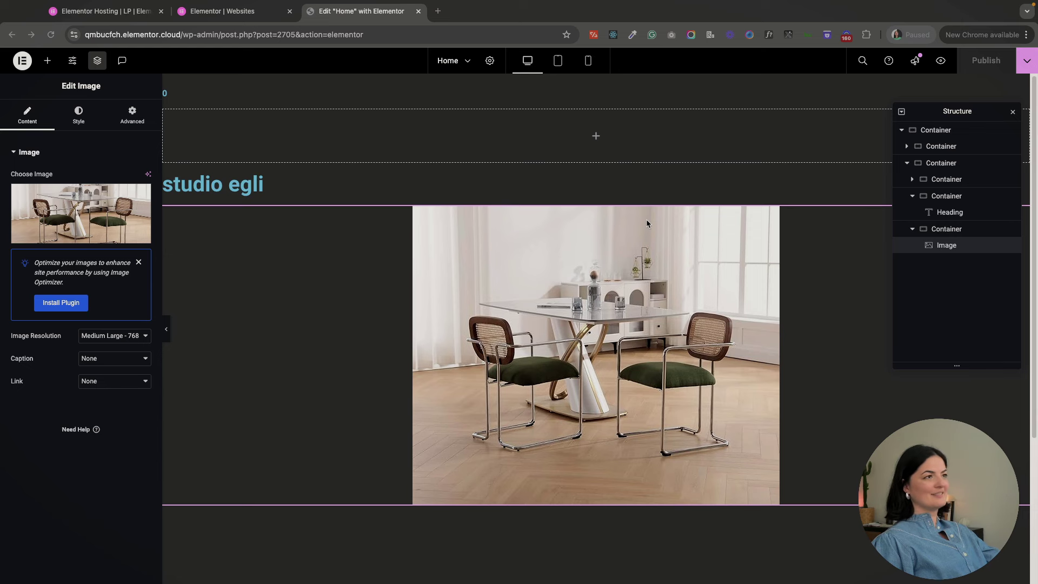
- Add an HTML widget below the image and paste the style and GSAP intro-animation code into it
left_click(47, 60)
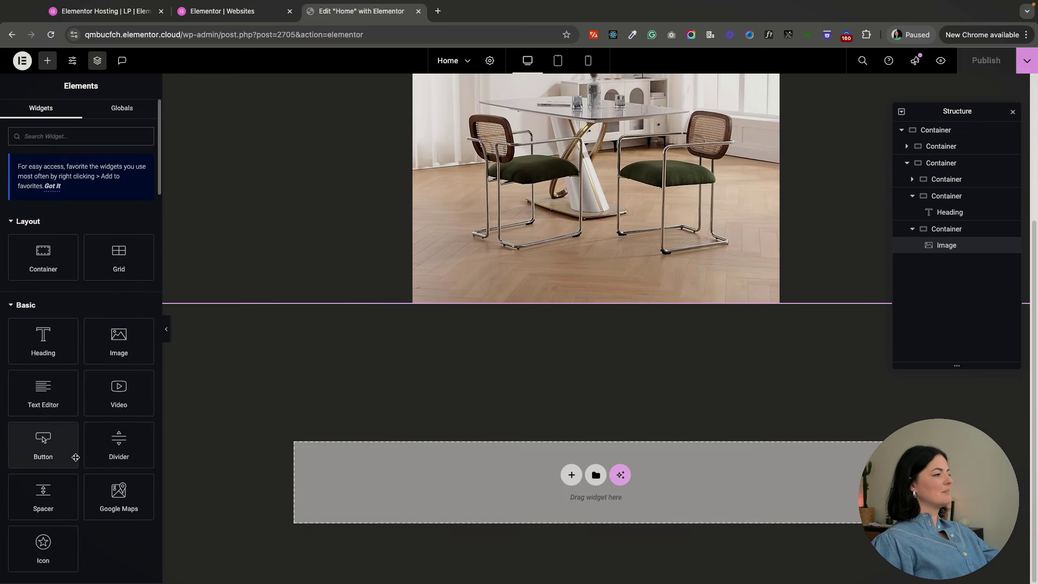
scroll(80, 468, "down", 3)
type("html")
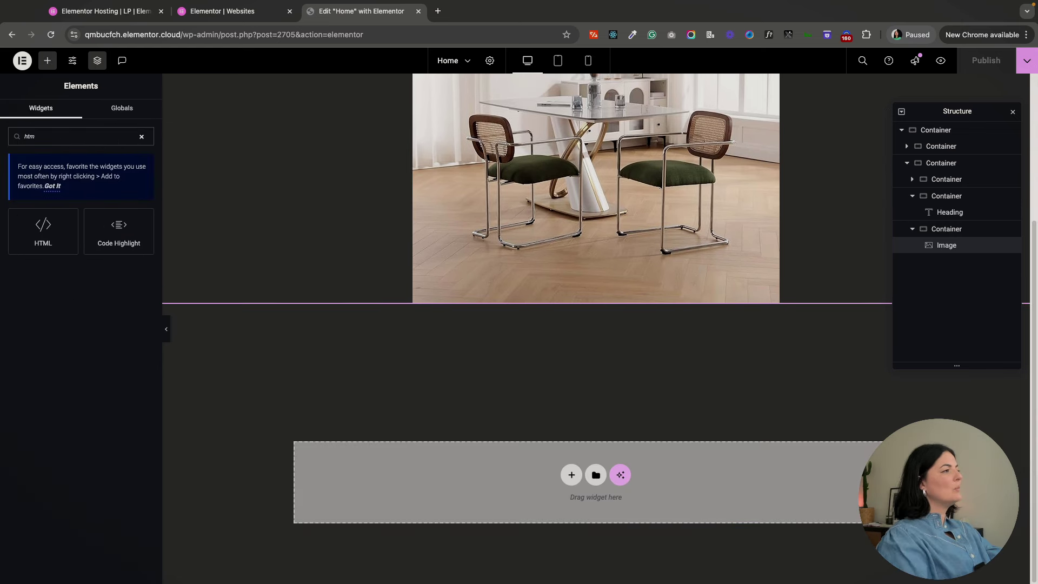
left_click(42, 227)
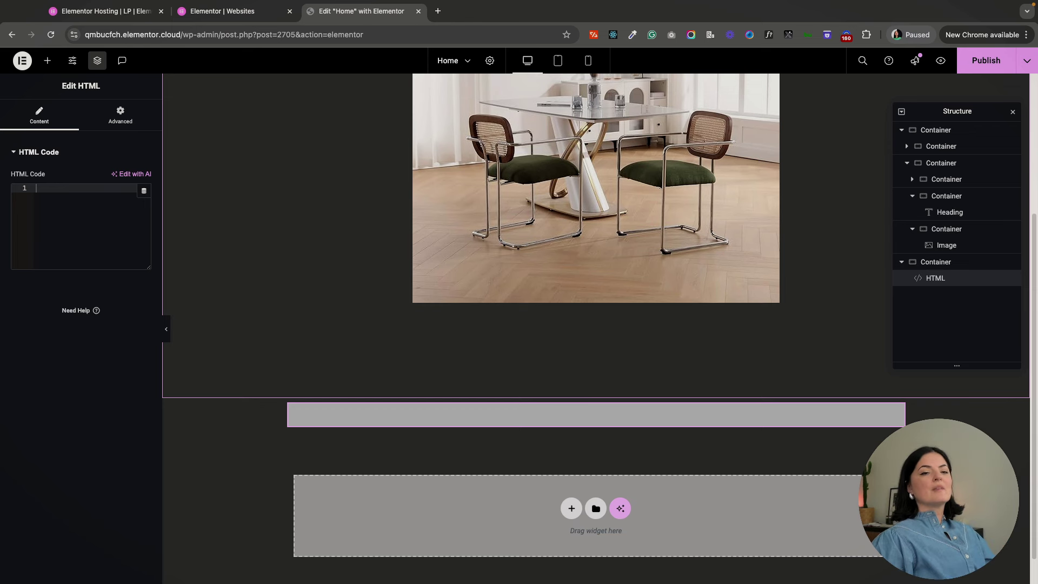
left_click(91, 187)
key("ctrl+v")
- Widen the editing panel, insert blank lines after the closing </style> tag, and publish
scroll(588, 254, "up", 5)
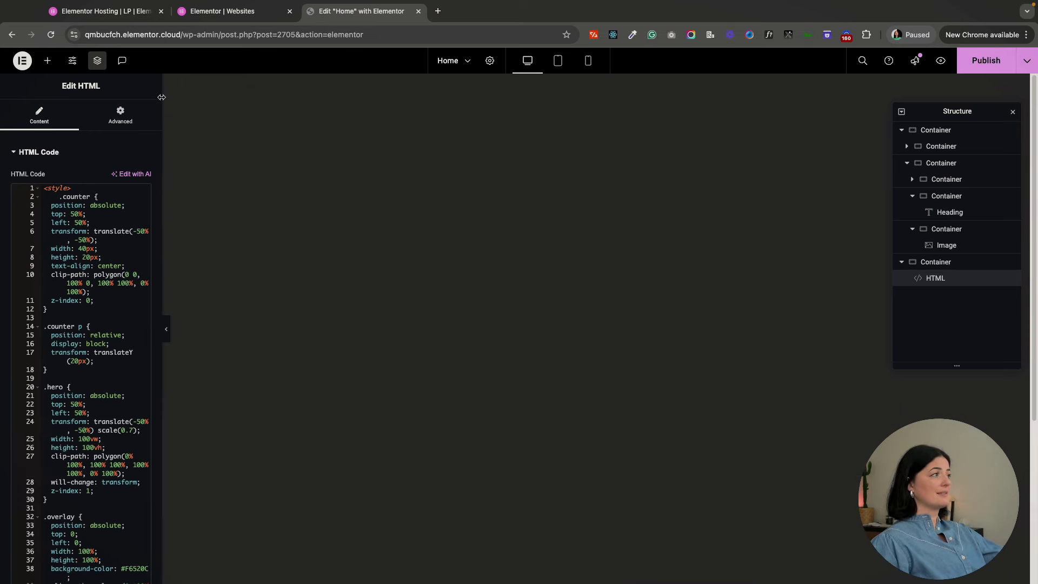
left_click_drag(160, 95, 338, 92)
scroll(256, 372, "down", 20)
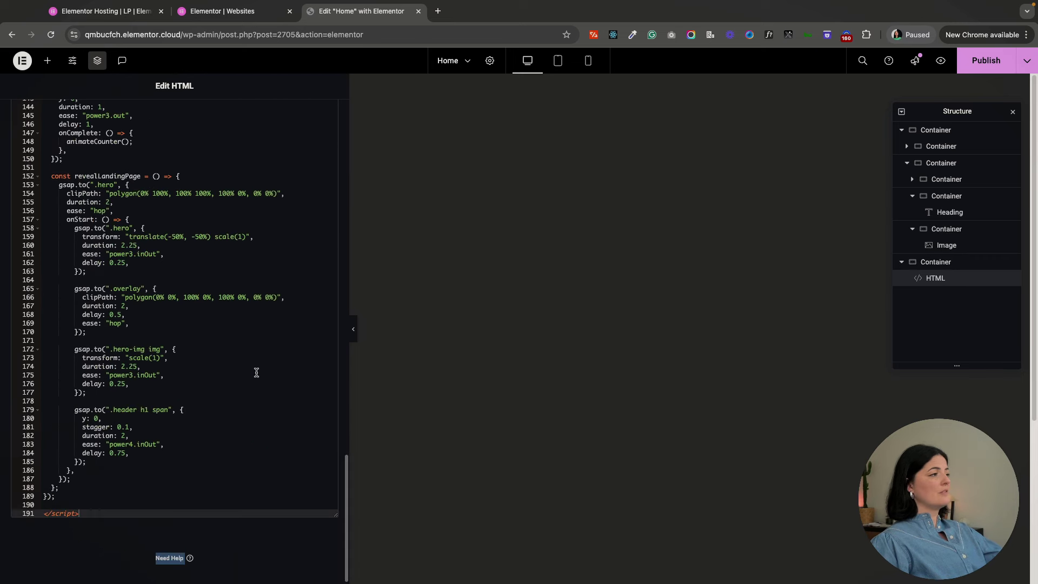
scroll(256, 372, "up", 20)
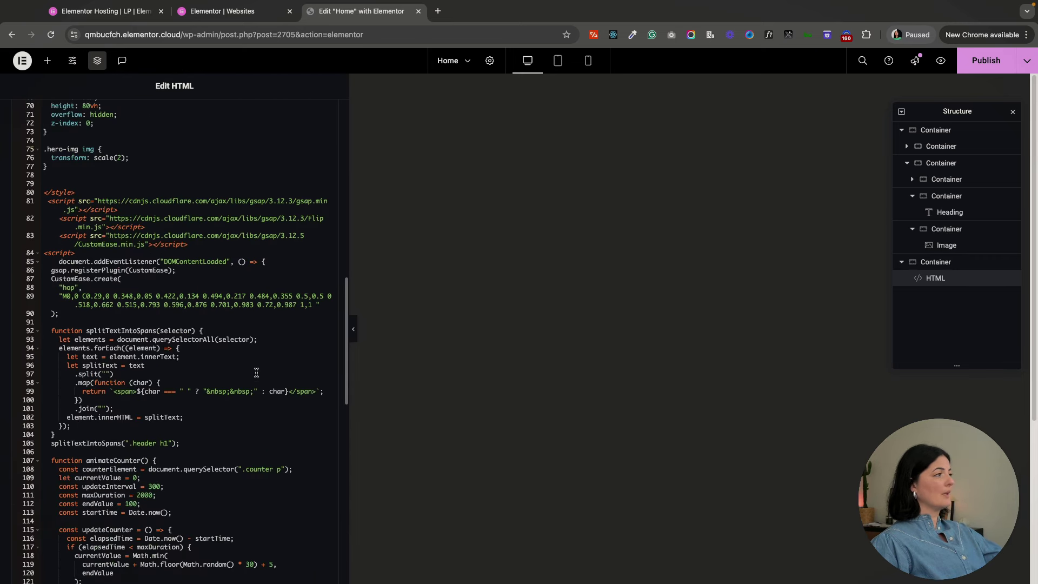
left_click(92, 398)
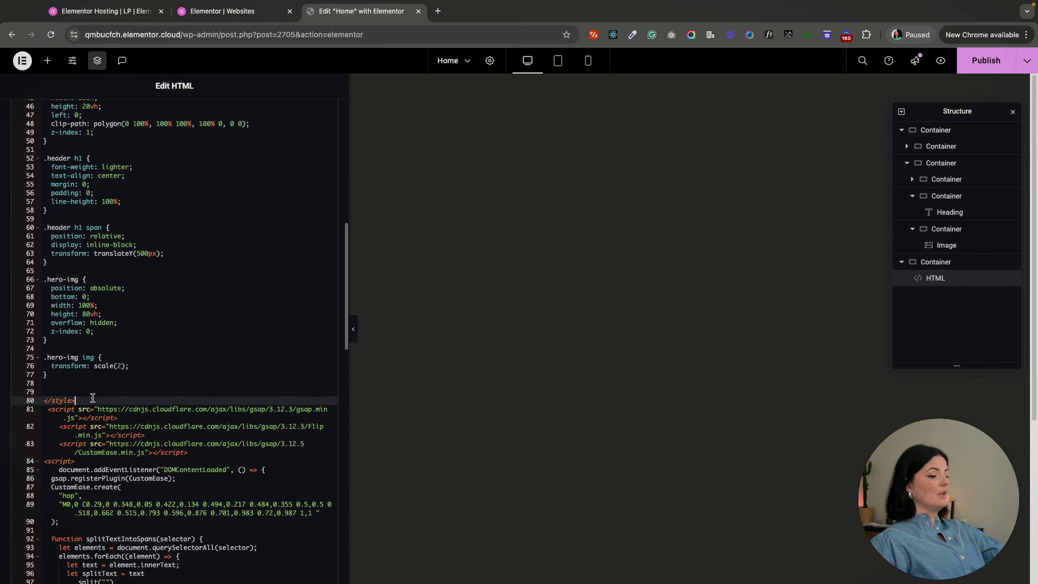
key("Return")
key("Return")
key("Return")
key("Return")
key("Return")
left_click(59, 390)
key("BackSpace")
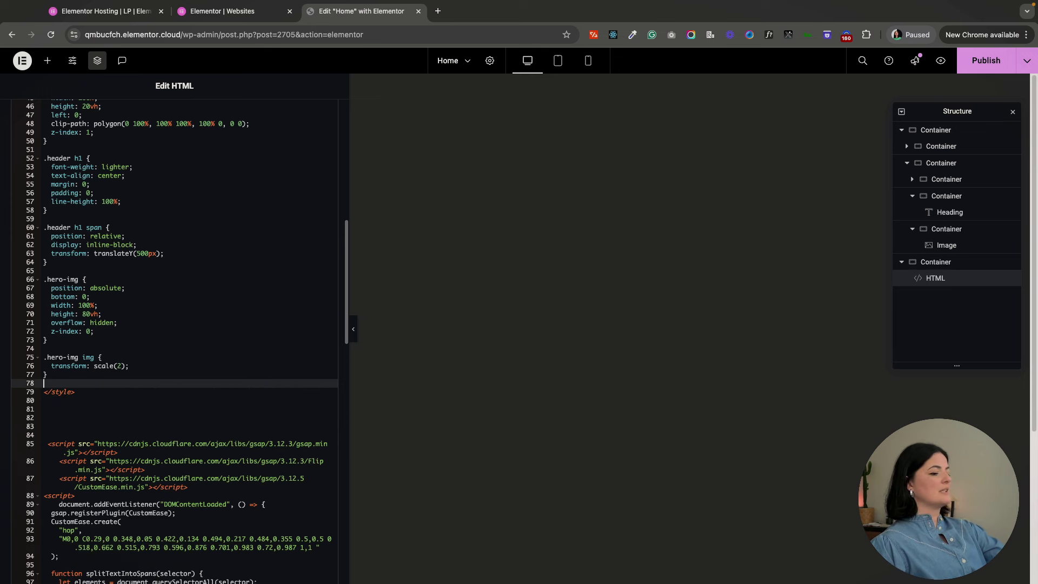
left_click(54, 417)
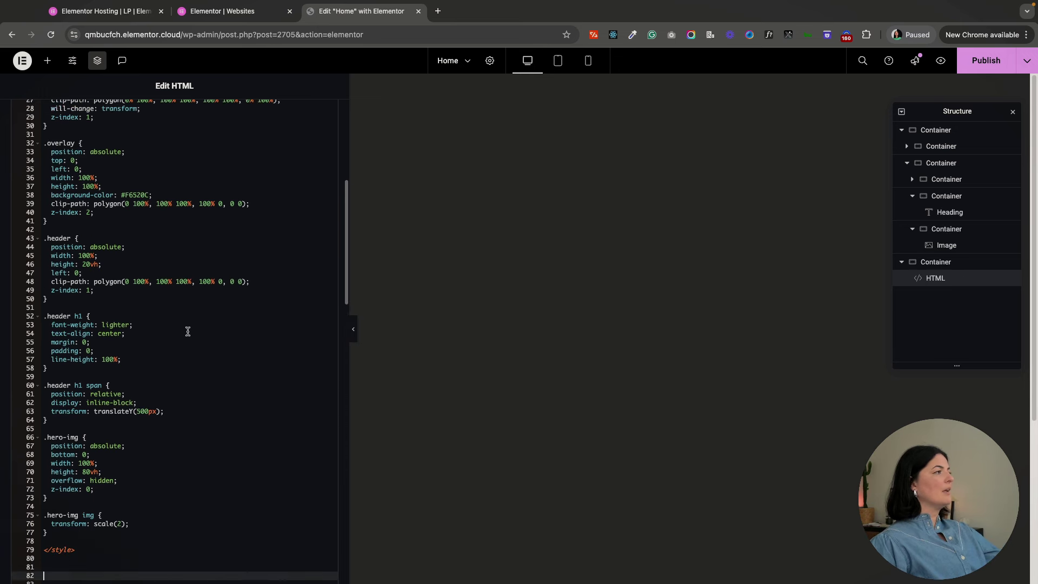
scroll(187, 331, "up", 10)
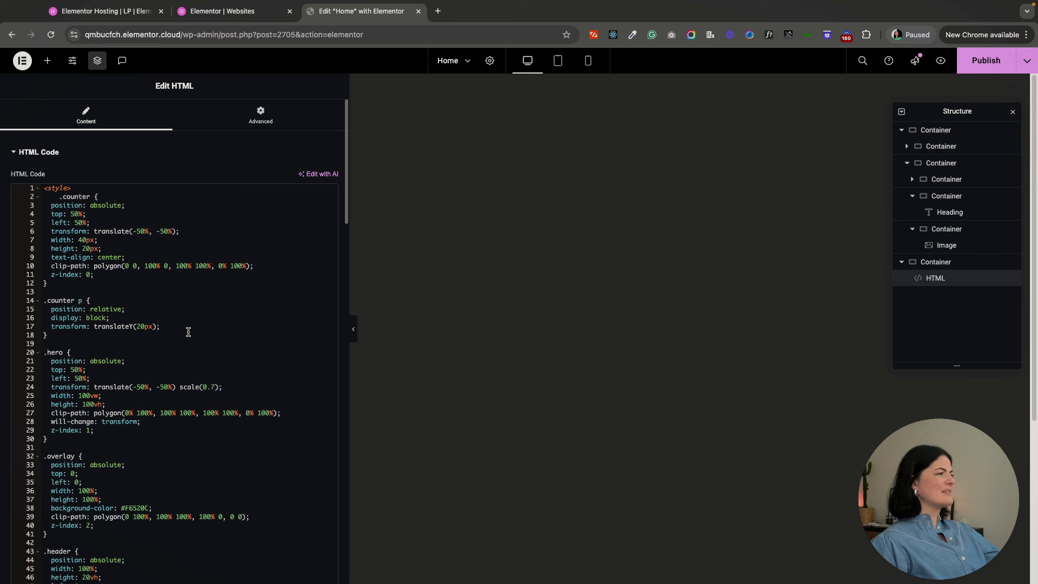
left_click(992, 63)
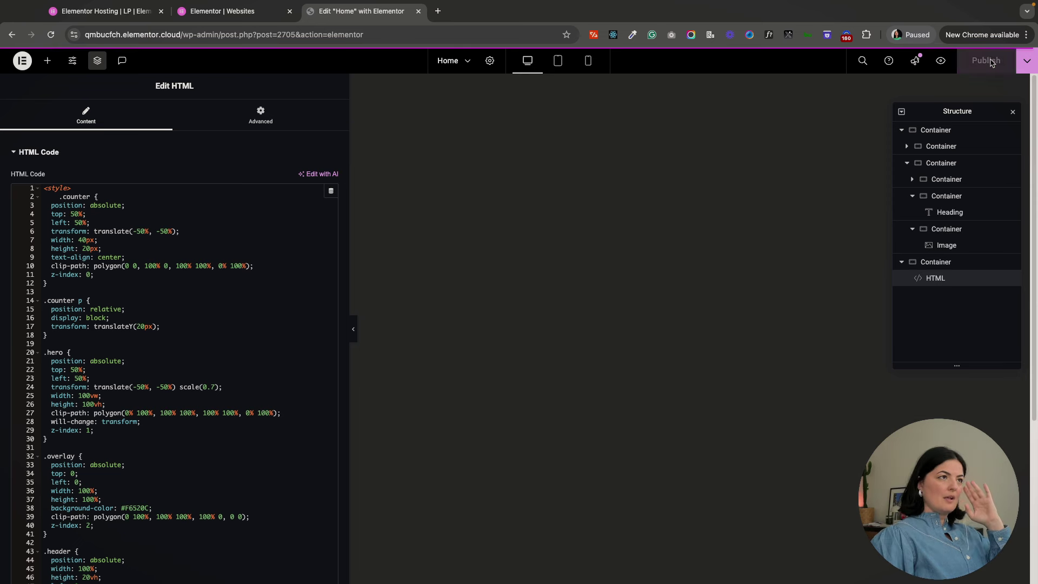
- Preview the saved page, then select the studio egli heading and show its Content settings
left_click(941, 61)
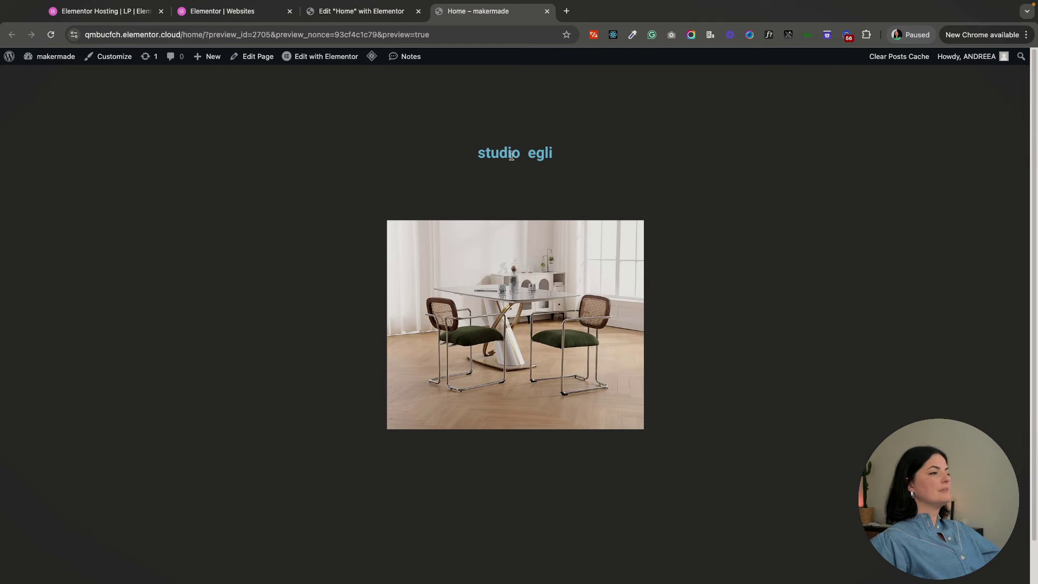
left_click(357, 11)
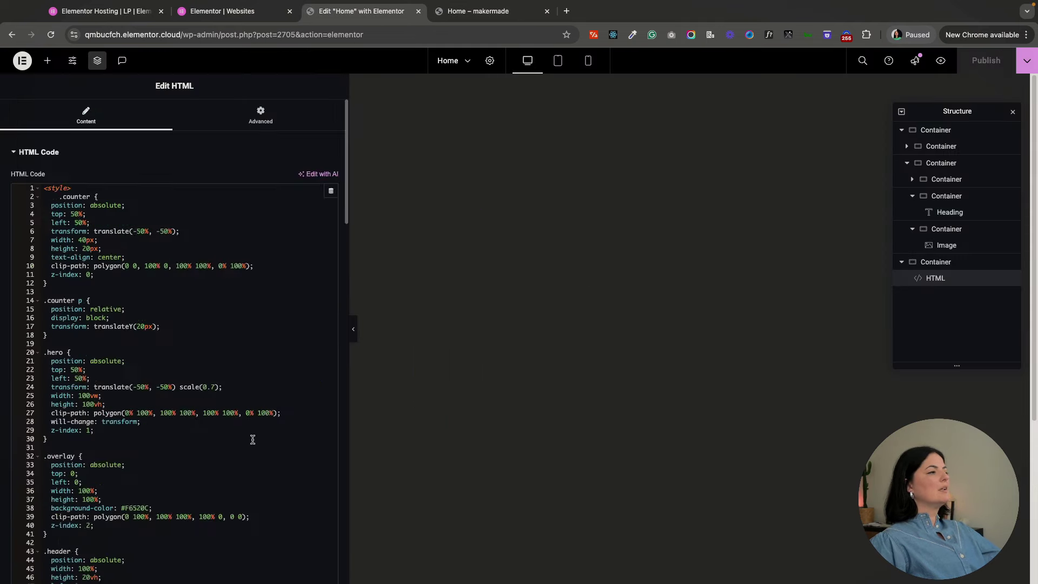
left_click(950, 212)
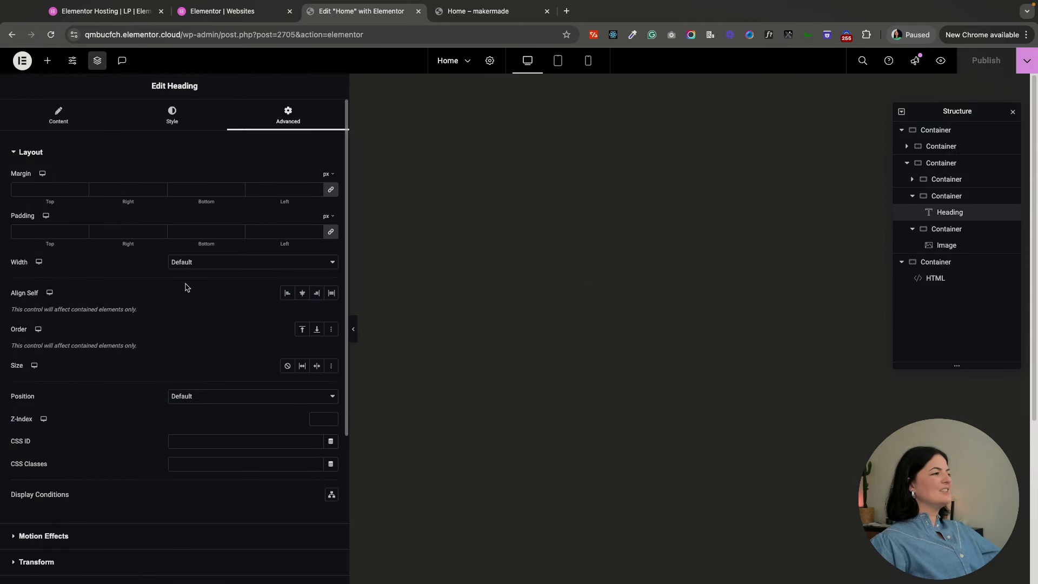
left_click(75, 114)
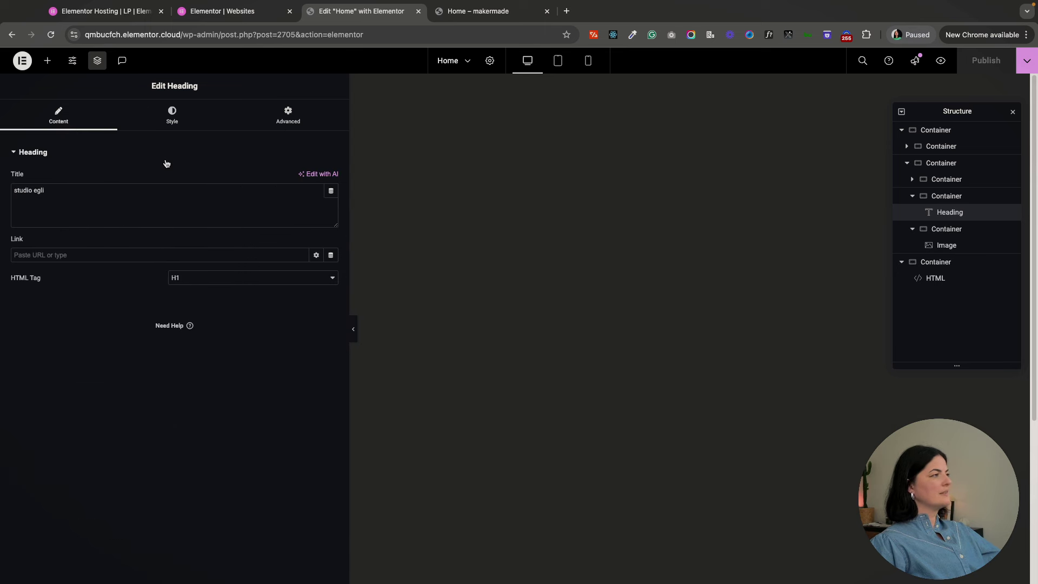
- Give the studio egli heading the global Dusty blue text colour
left_click(172, 119)
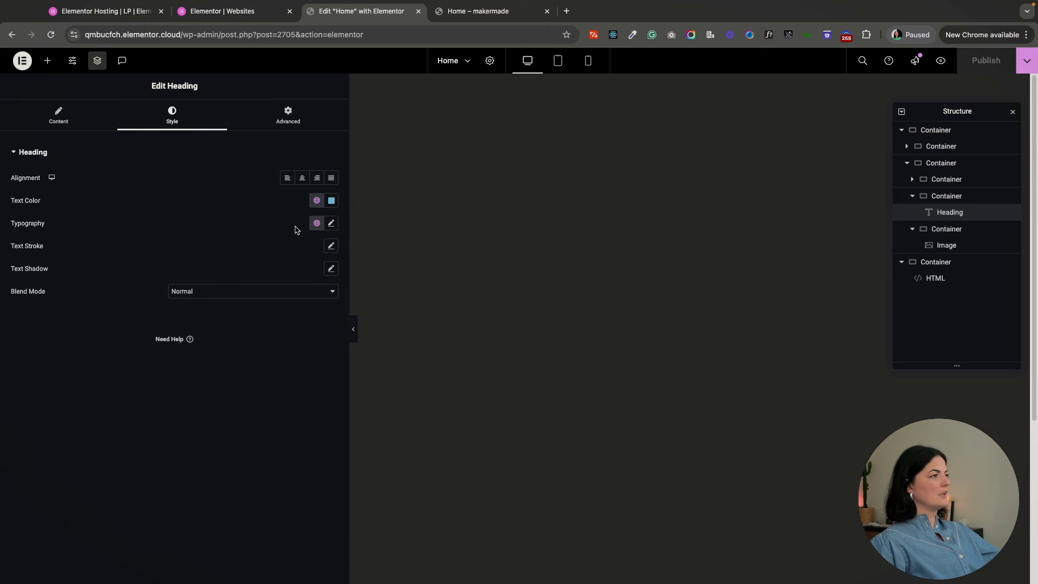
left_click(317, 200)
left_click(249, 380)
- Set the heading's typography to the first custom font at 1.5 rem and publish
left_click(330, 223)
left_click(312, 273)
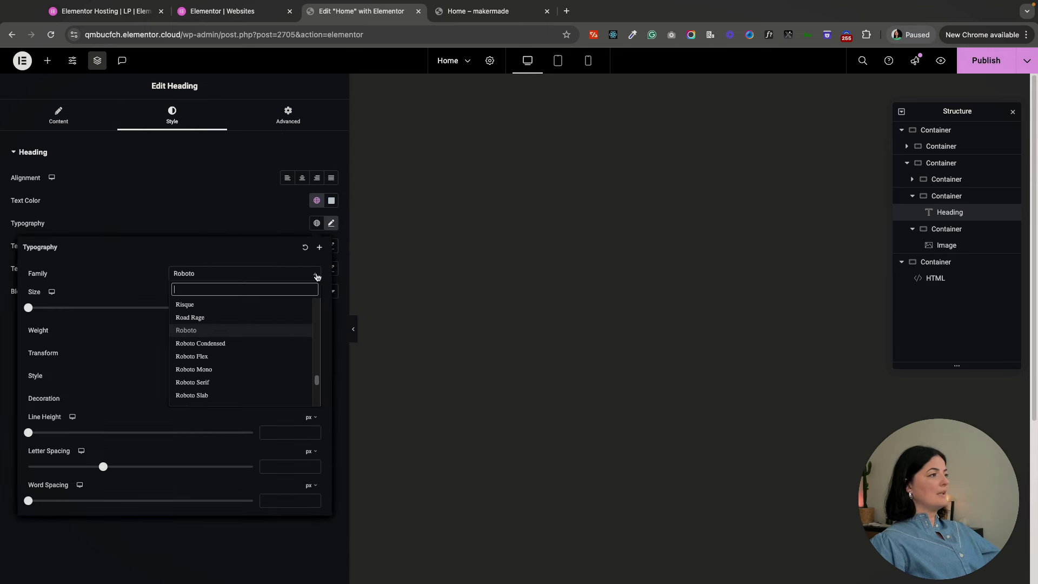
left_click_drag(316, 383, 317, 306)
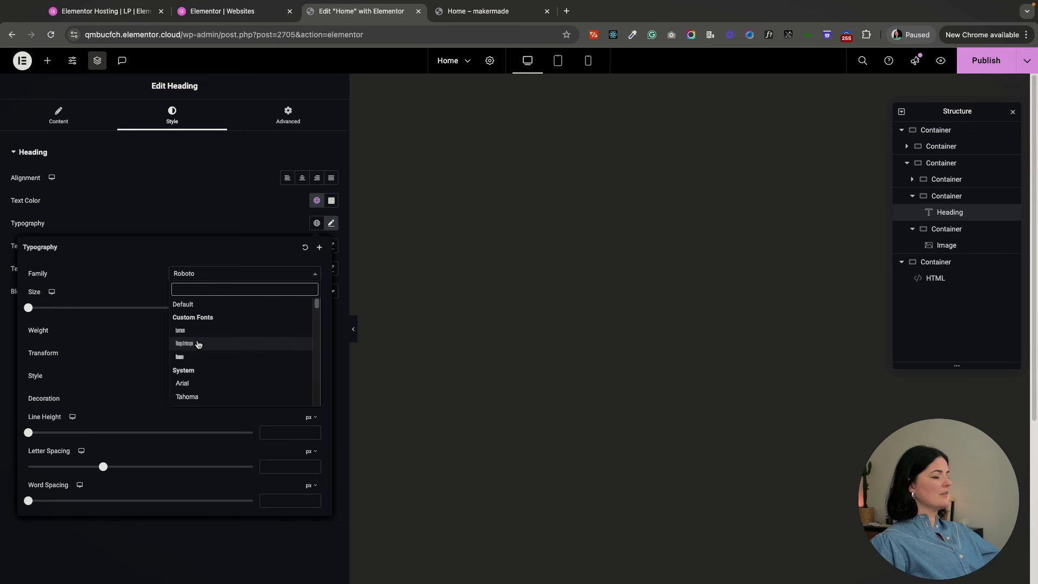
left_click(194, 334)
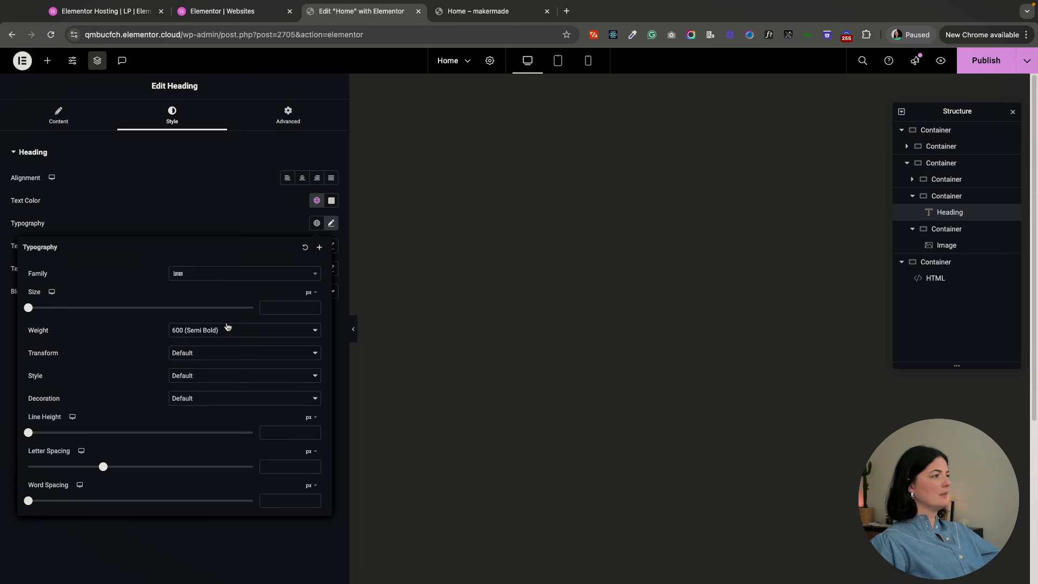
left_click(309, 292)
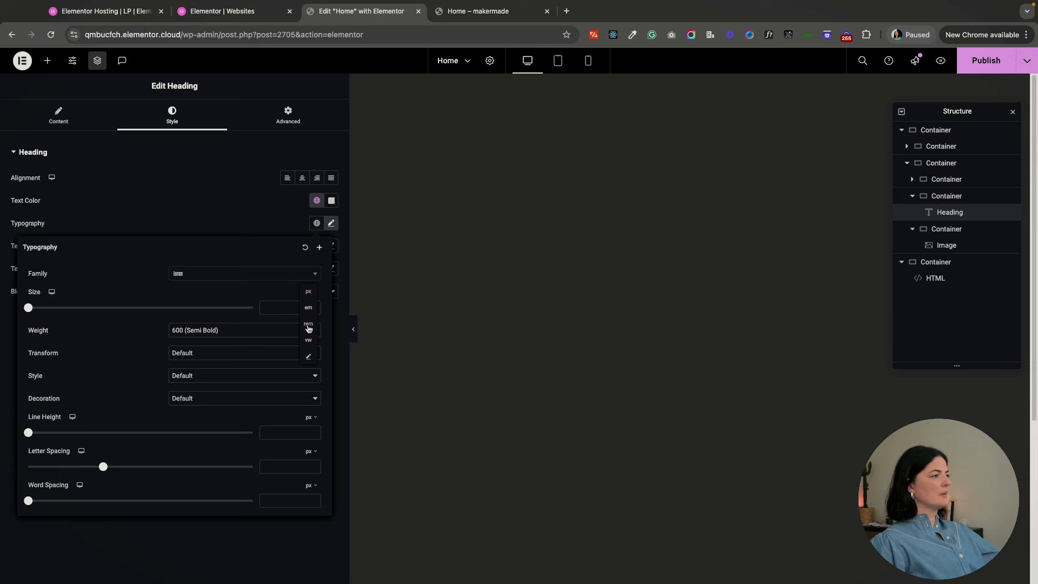
left_click(307, 325)
left_click(285, 308)
type("1")
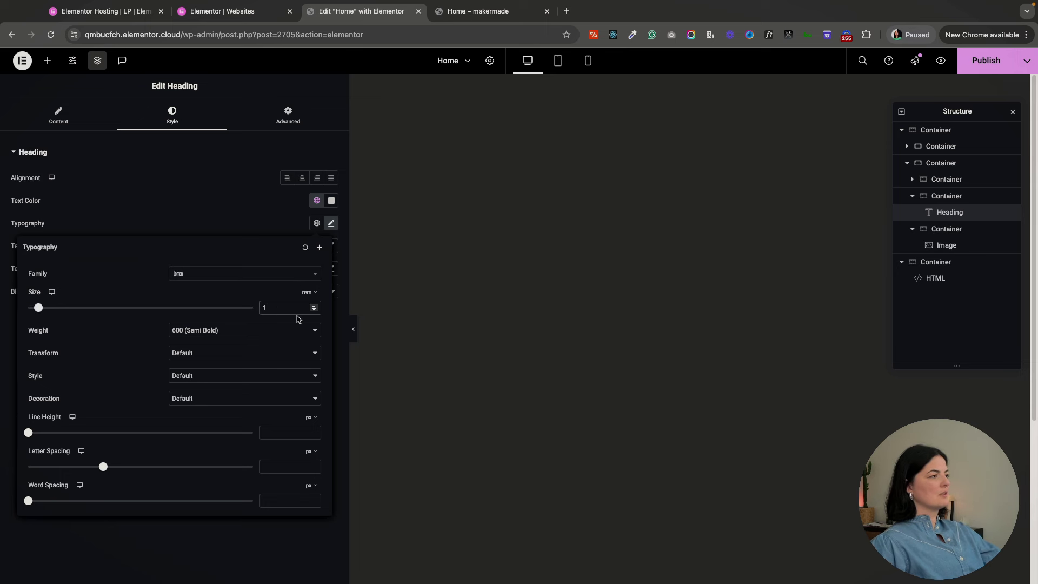
type(".5")
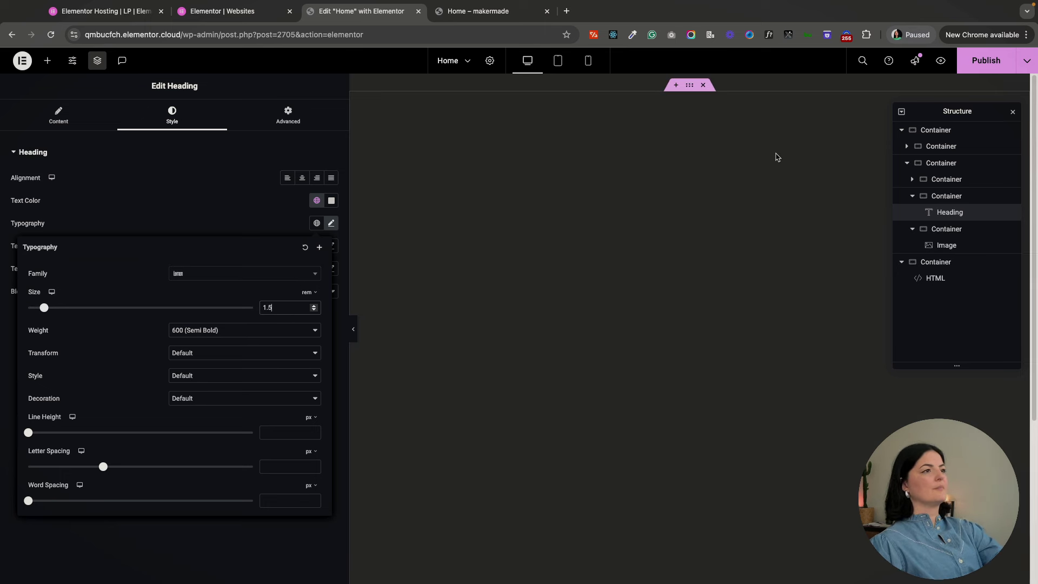
left_click(822, 136)
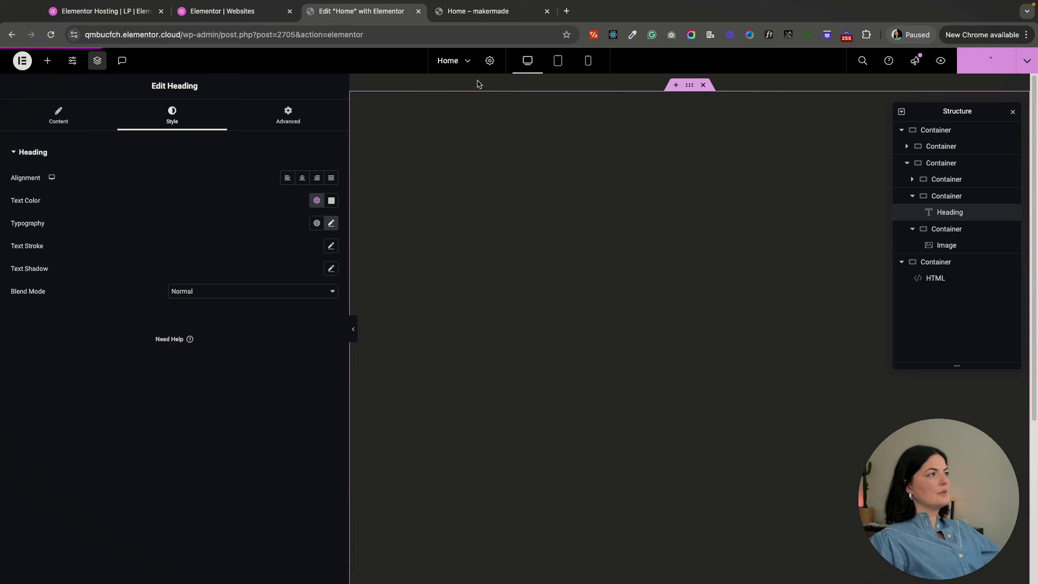
- After viewing the preview, enlarge the heading font to 5 rem and publish
left_click(486, 11)
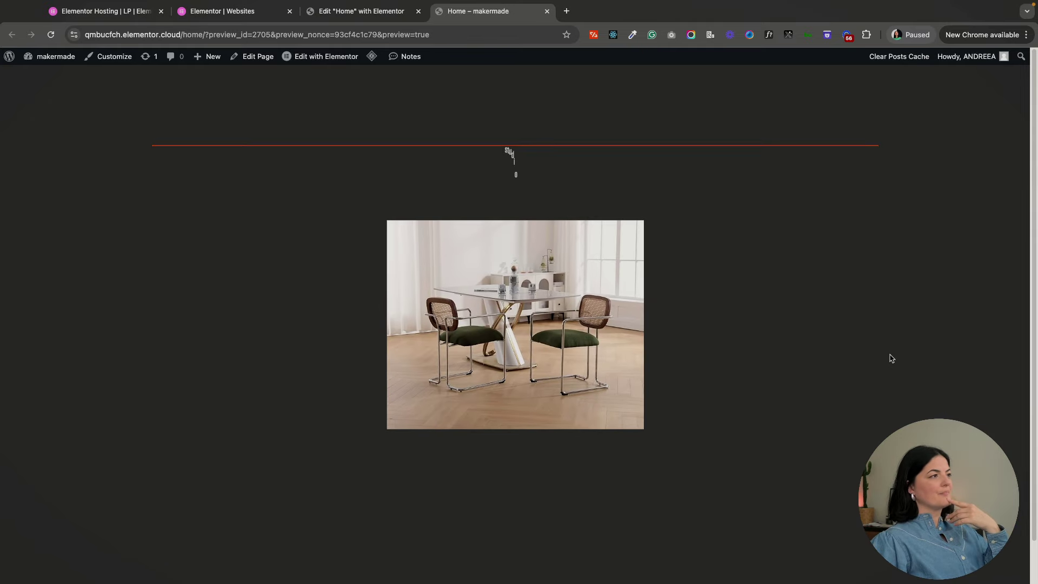
left_click(353, 14)
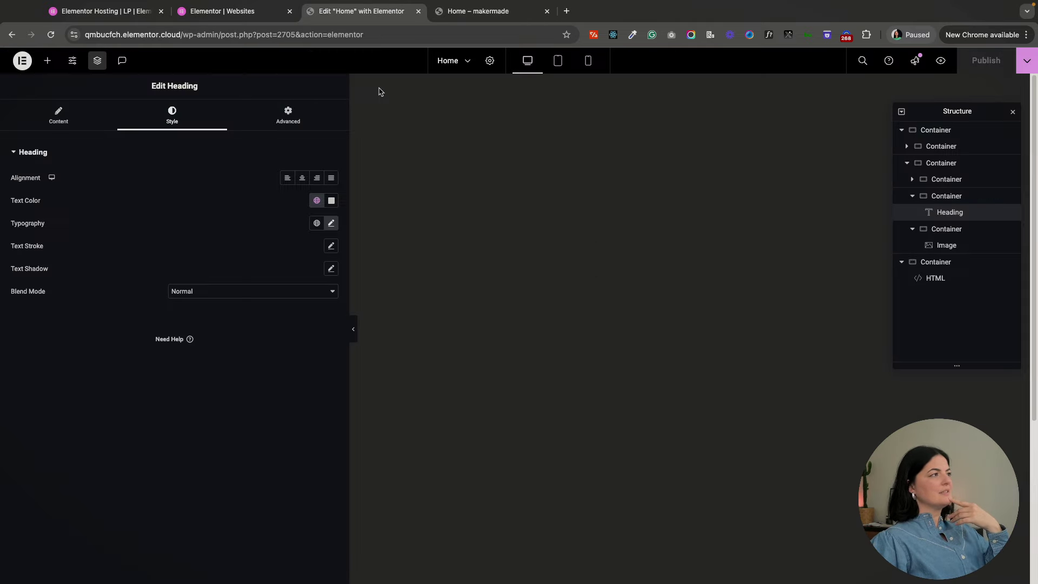
left_click(332, 223)
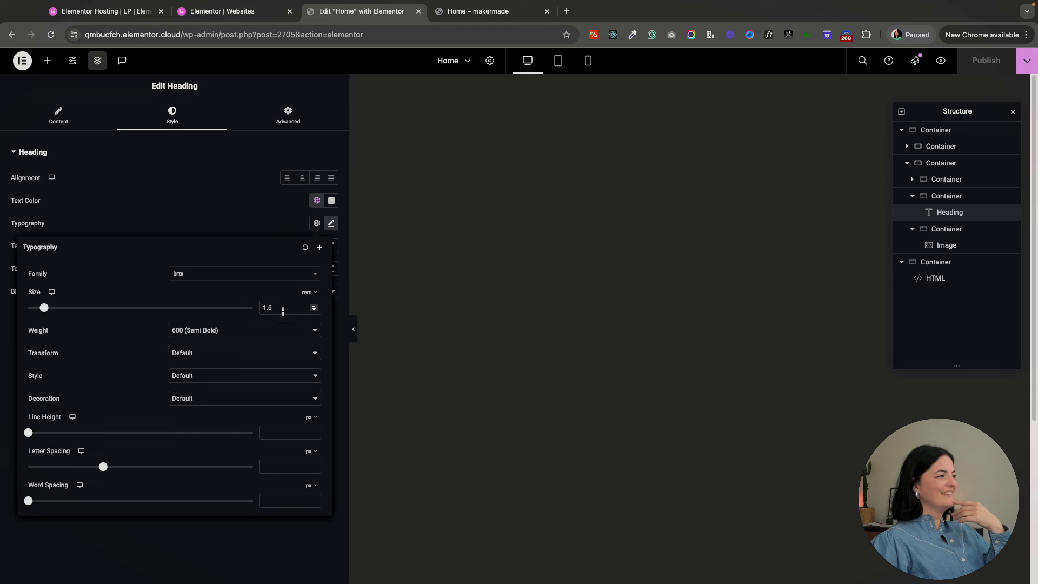
left_click_drag(44, 309, 84, 310)
left_click(941, 61)
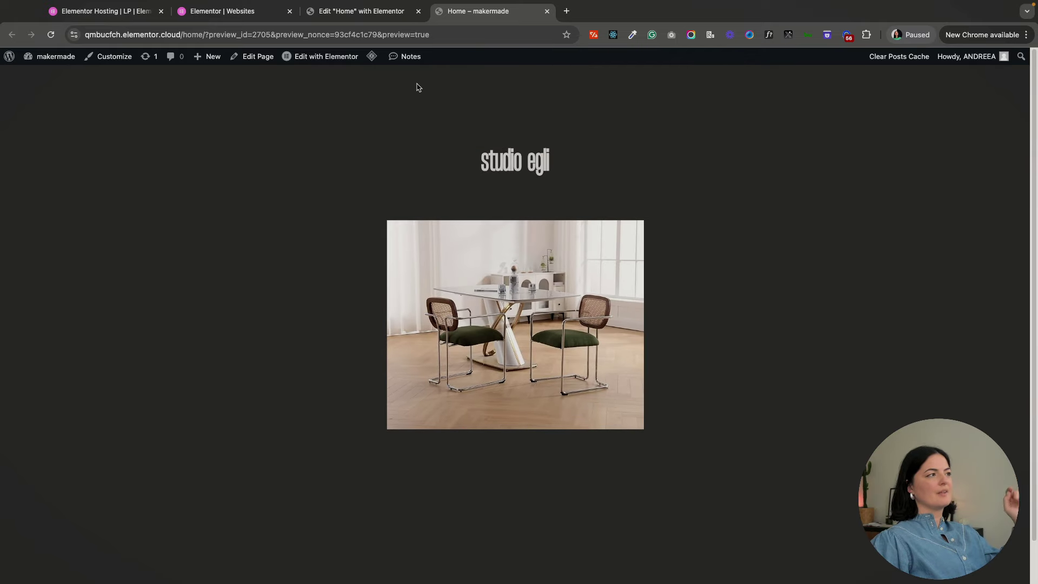
- Increase the heading's letter spacing to 1.1 px, publish, and view the preview
left_click(380, 16)
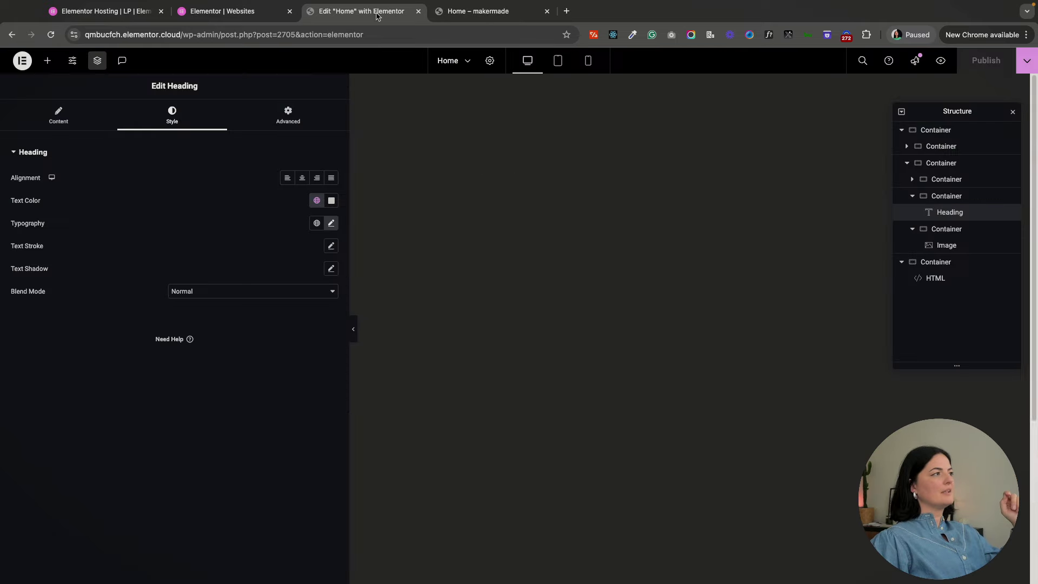
left_click(331, 223)
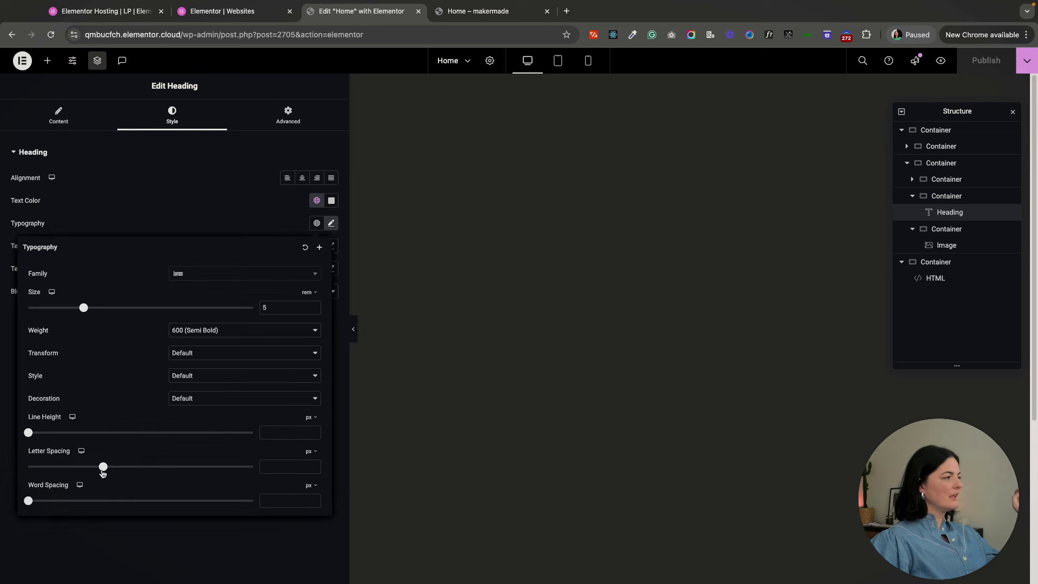
left_click_drag(103, 467, 119, 470)
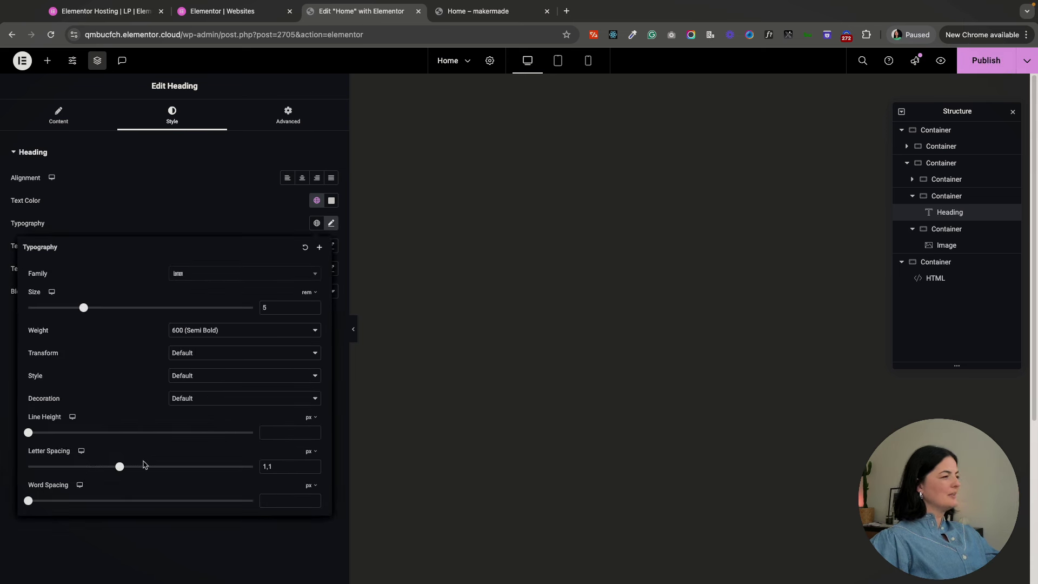
left_click(971, 64)
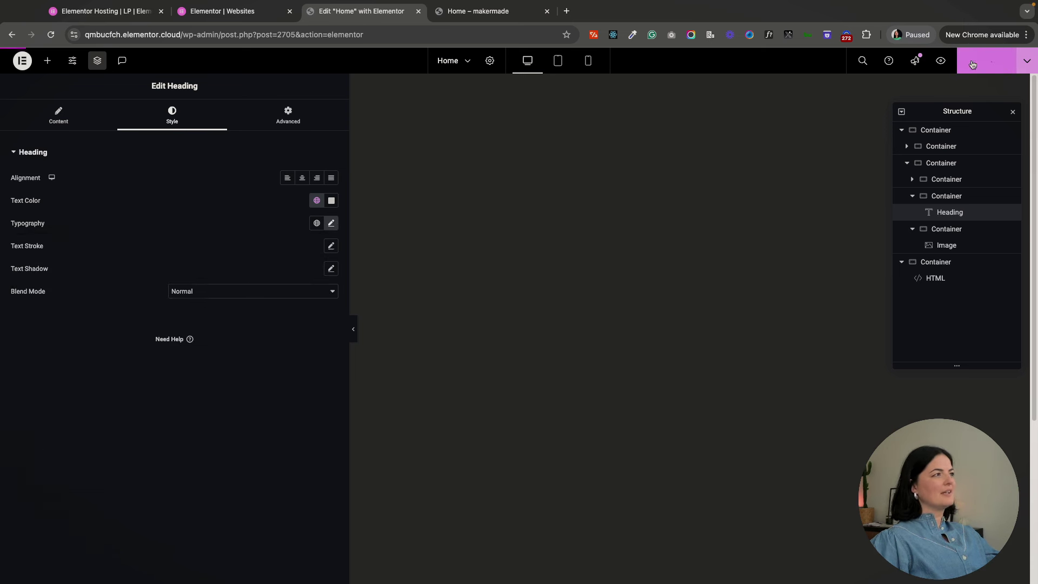
left_click(972, 63)
left_click(463, 17)
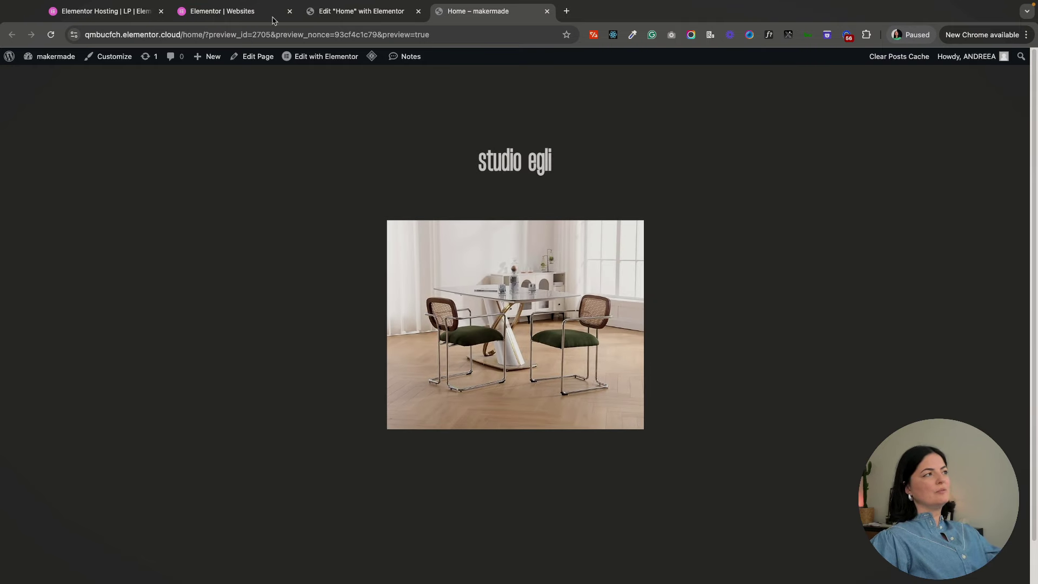
- Enlarge the studio egli heading font further to 6.1 rem
left_click(365, 24)
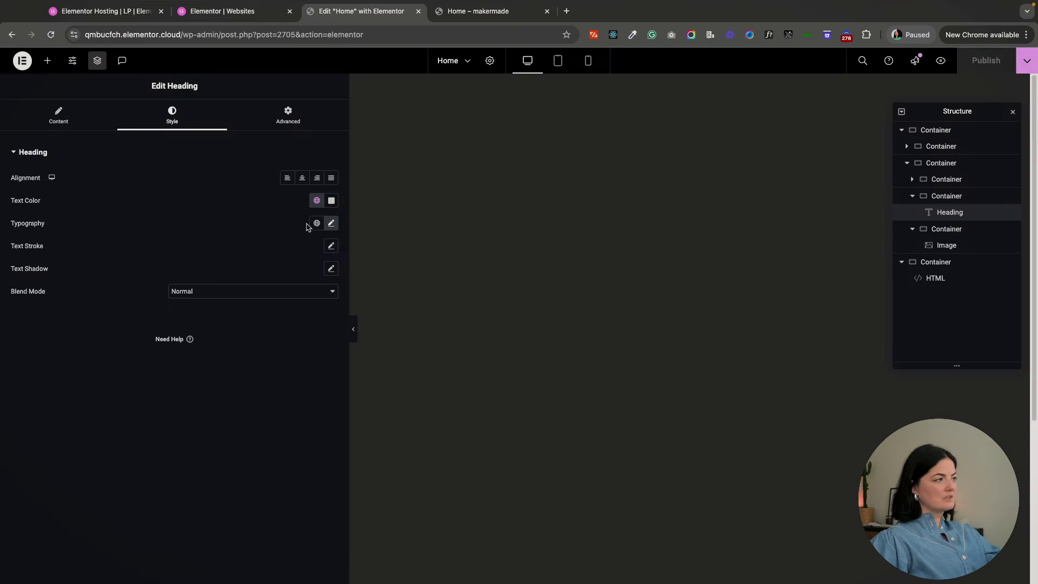
left_click(331, 223)
left_click_drag(83, 307, 97, 309)
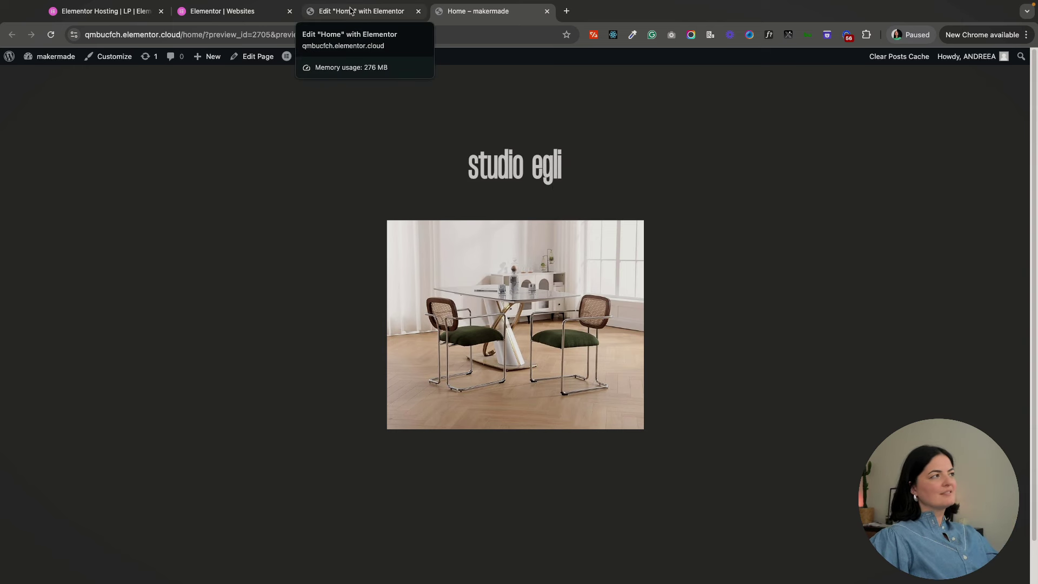
- Switch the hero image resolution from Medium Large to Full and publish
left_click(351, 12)
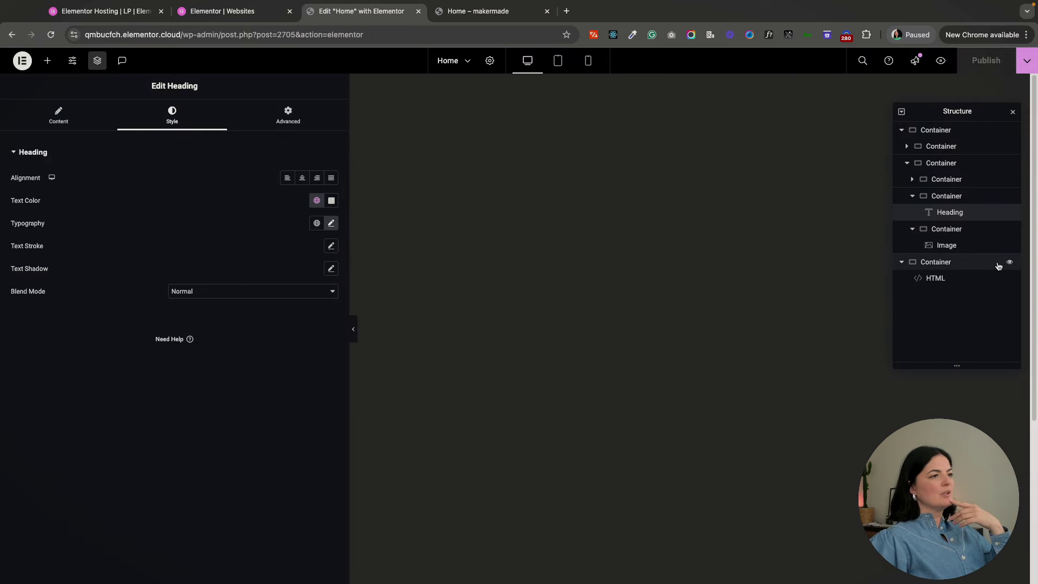
left_click(945, 246)
left_click(222, 397)
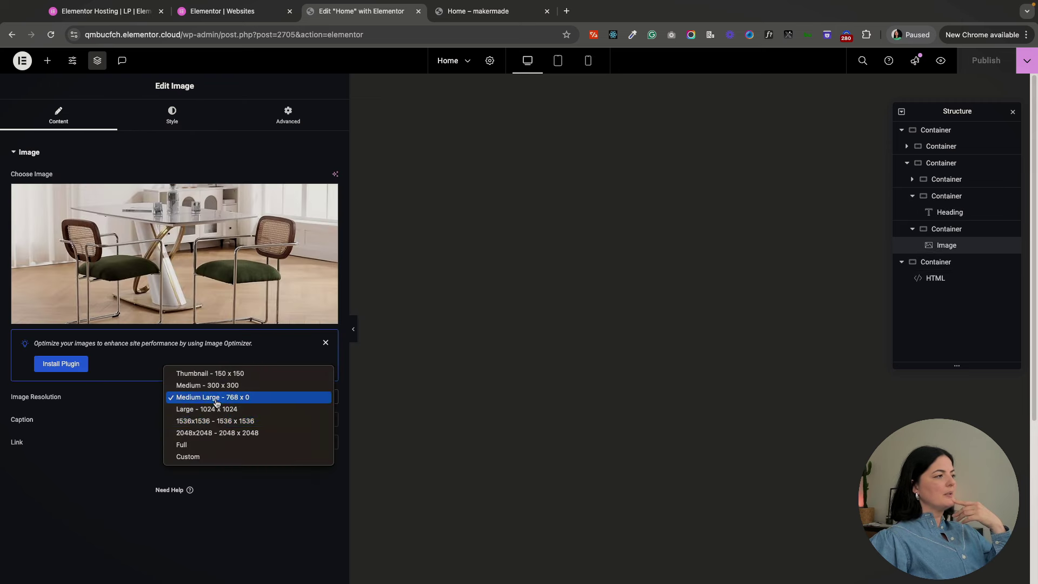
left_click(211, 445)
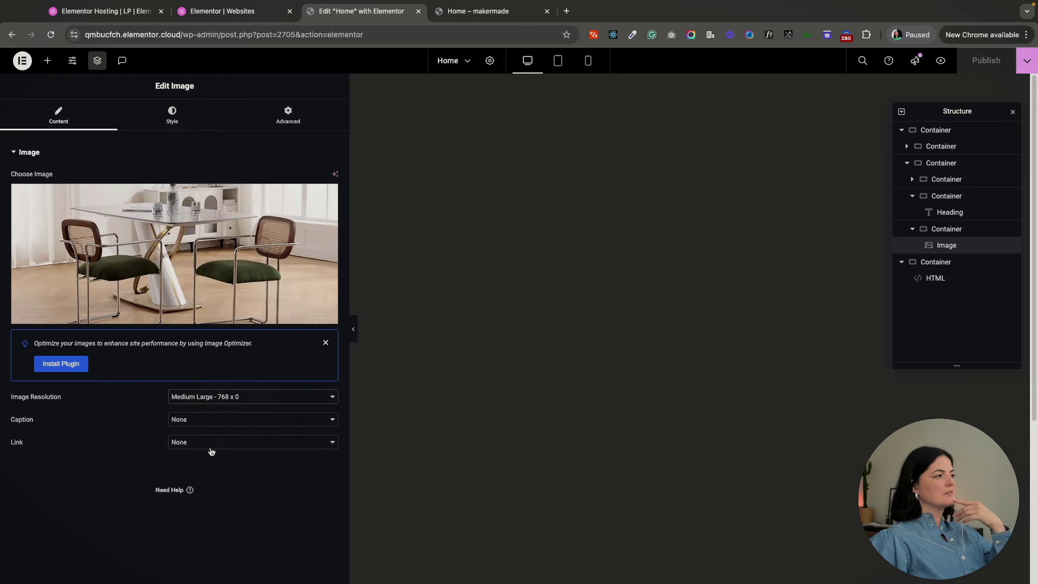
left_click(985, 60)
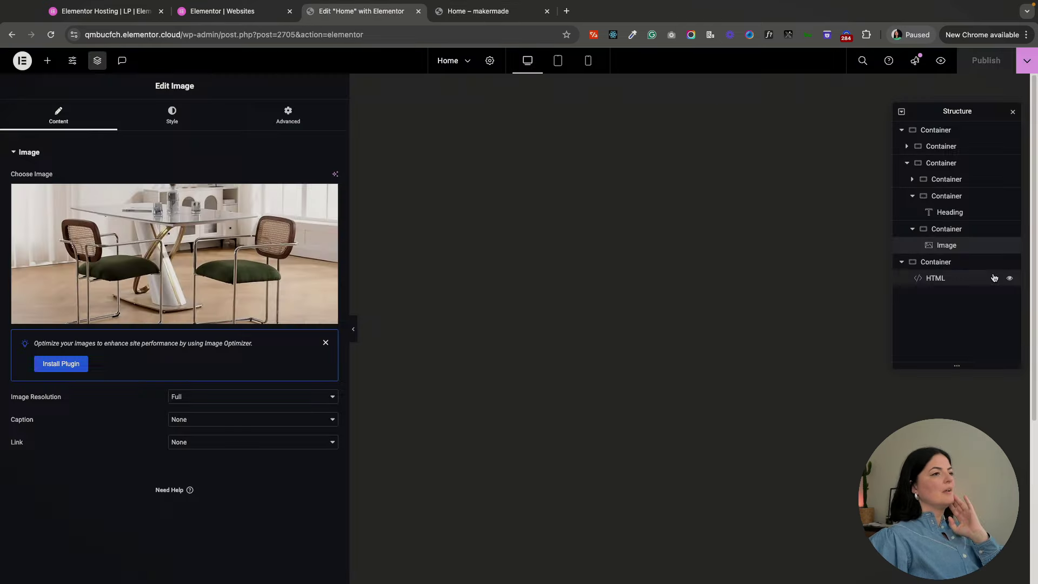
- Change the hero-img height on line 70 from 80vh to 40vh and publish
left_click(935, 278)
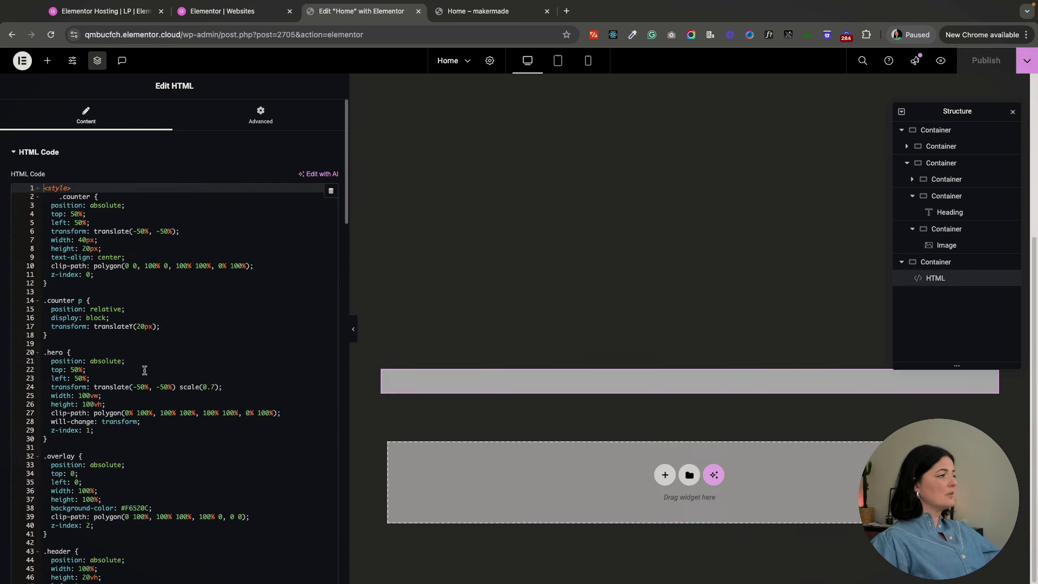
scroll(53, 356, "down", 10)
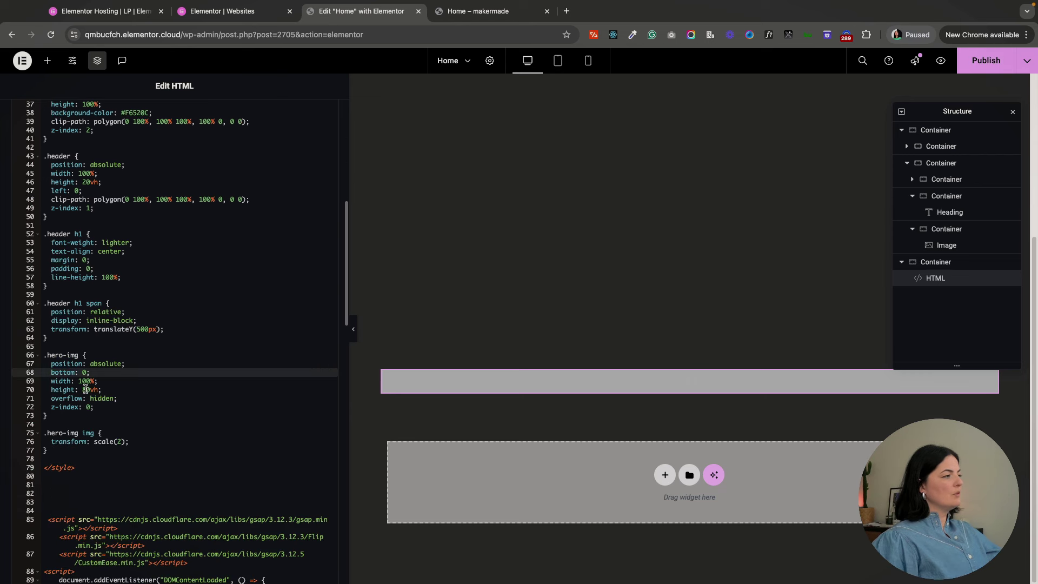
left_click(86, 389)
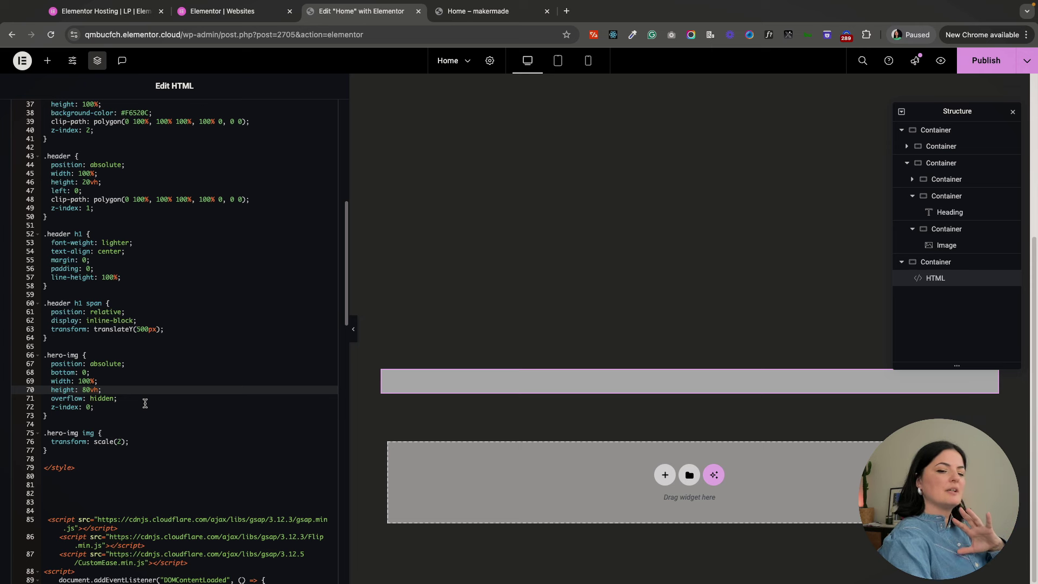
key("BackSpace")
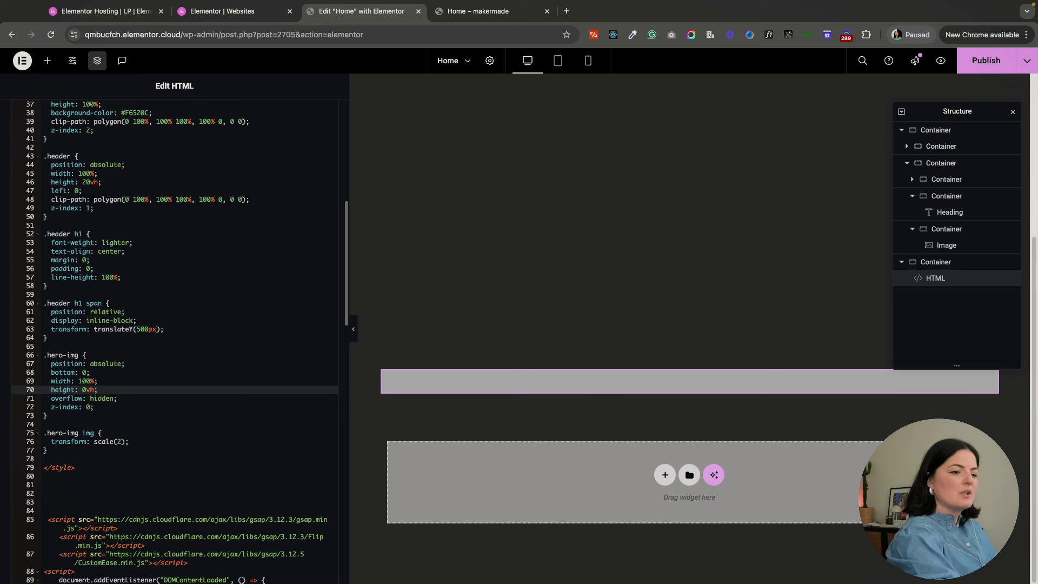
type("4")
key("super+s")
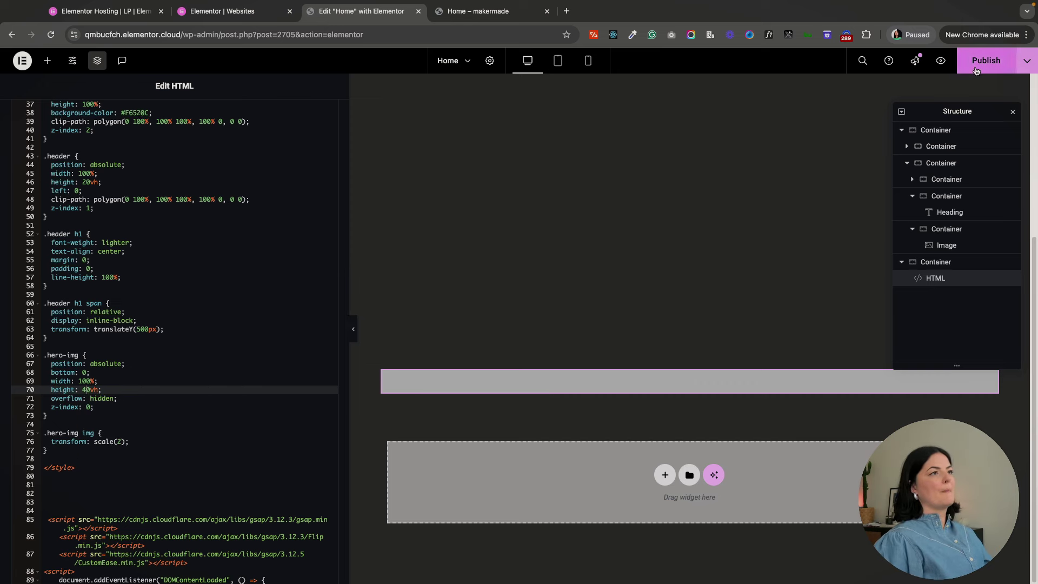
left_click(468, 12)
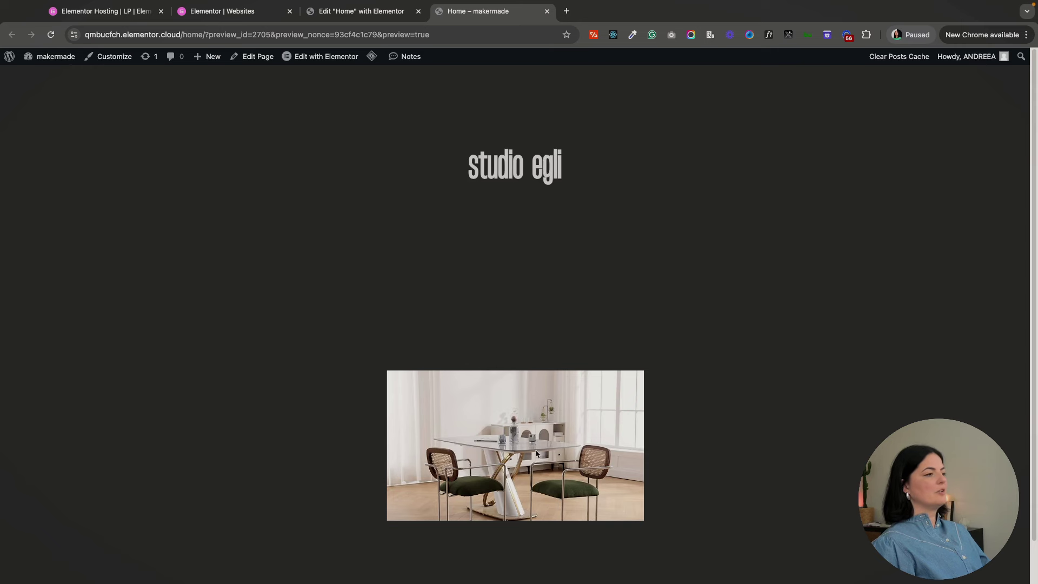
- Change line 76's transform from scale(2) to scale(5), publish, and check the preview
left_click(361, 11)
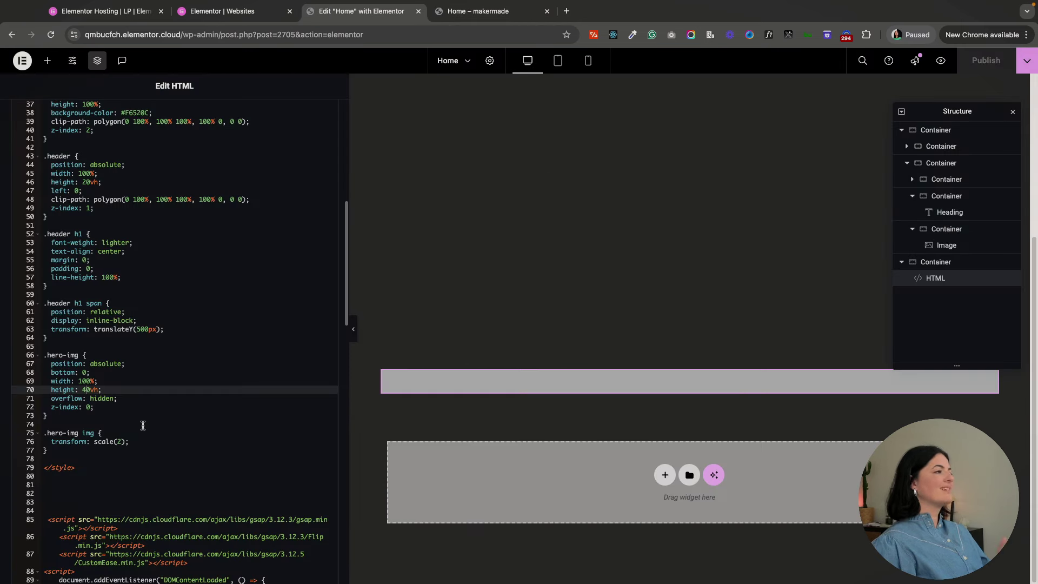
left_click(120, 406)
left_click(121, 442)
key("BackSpace")
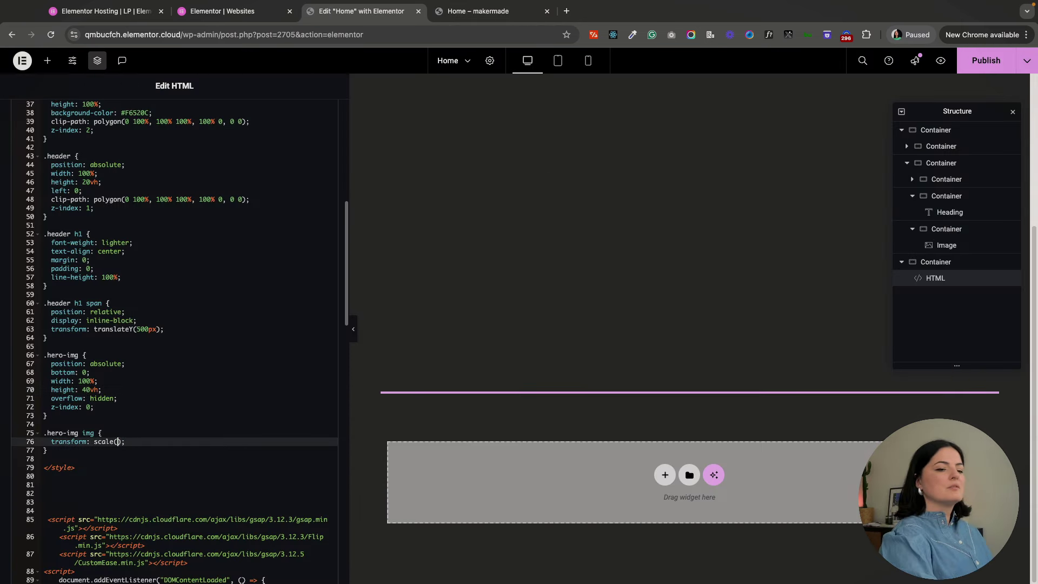
type("3")
key("BackSpace")
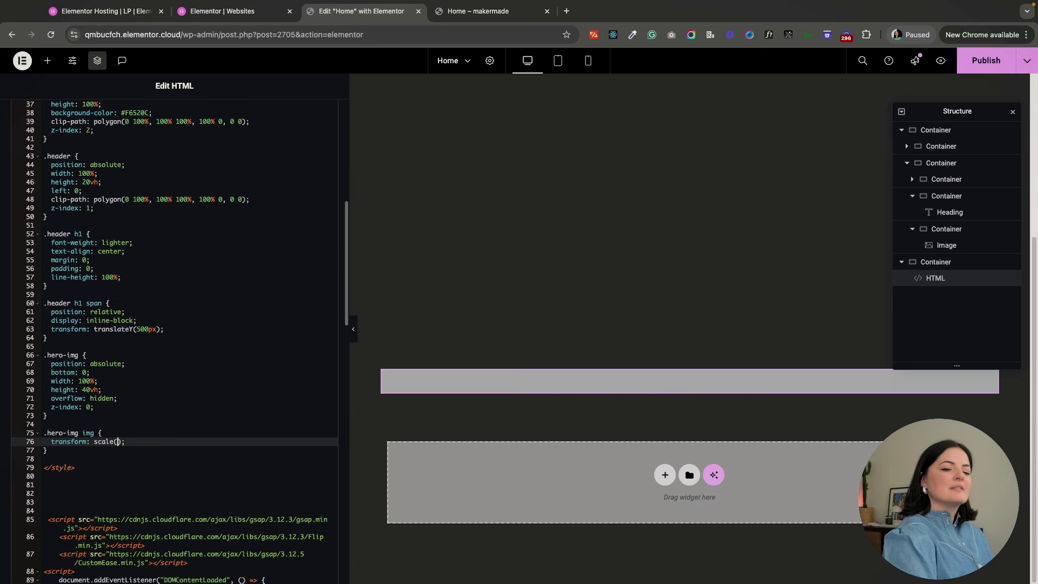
type("5")
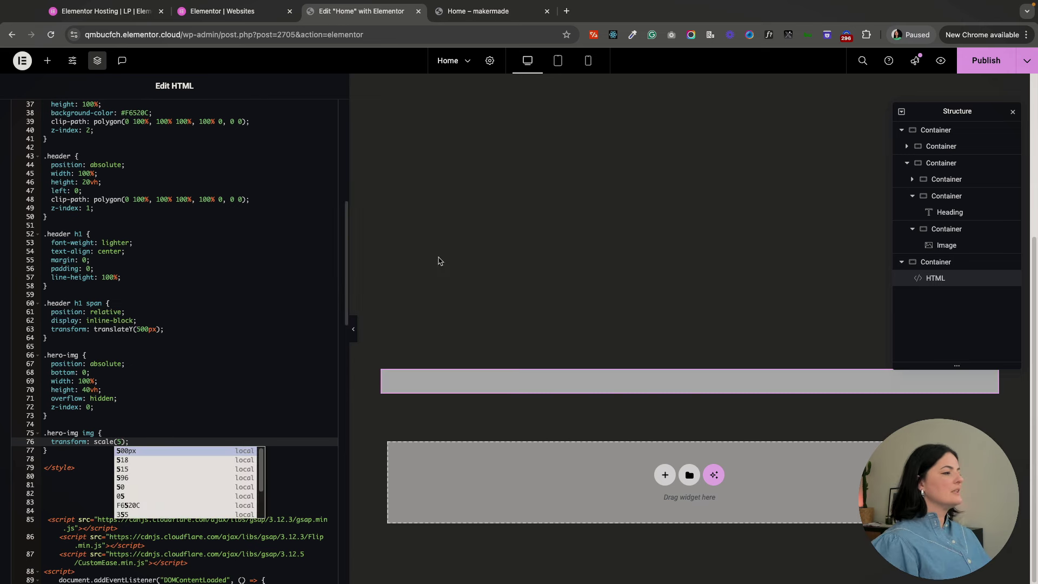
left_click(993, 58)
left_click(478, 11)
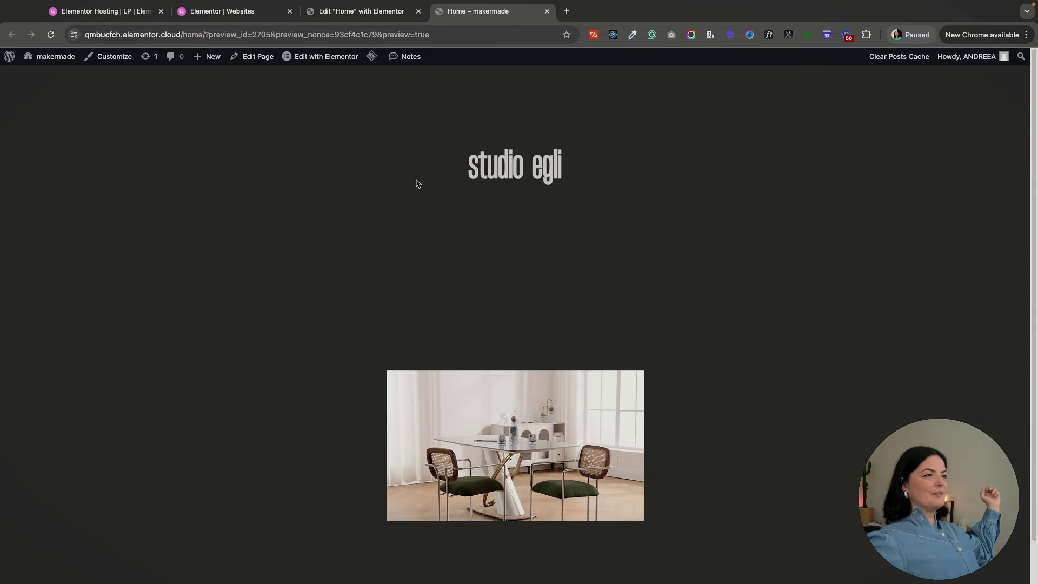
left_click(368, 11)
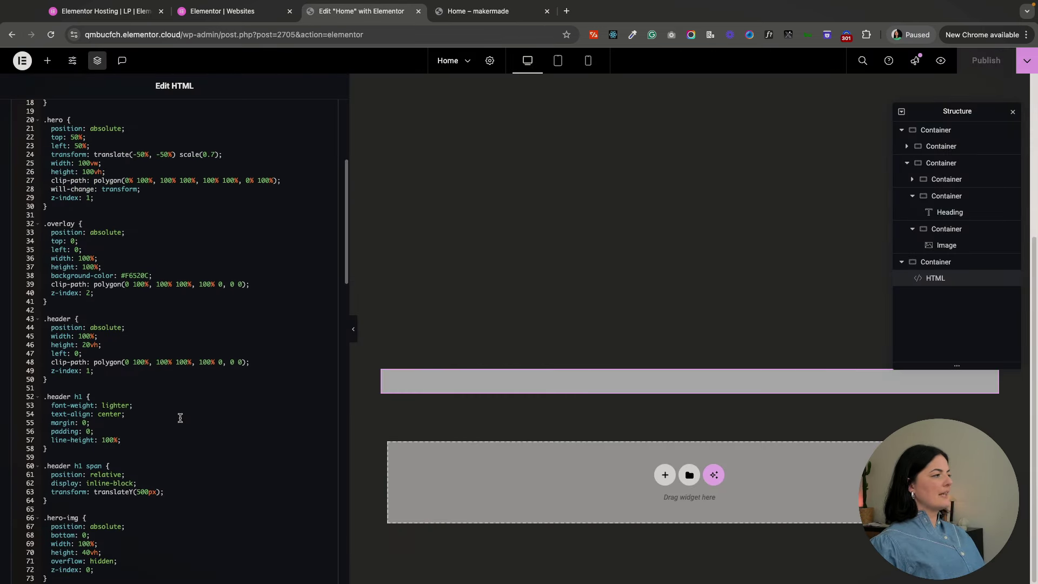
scroll(180, 417, "up", 10)
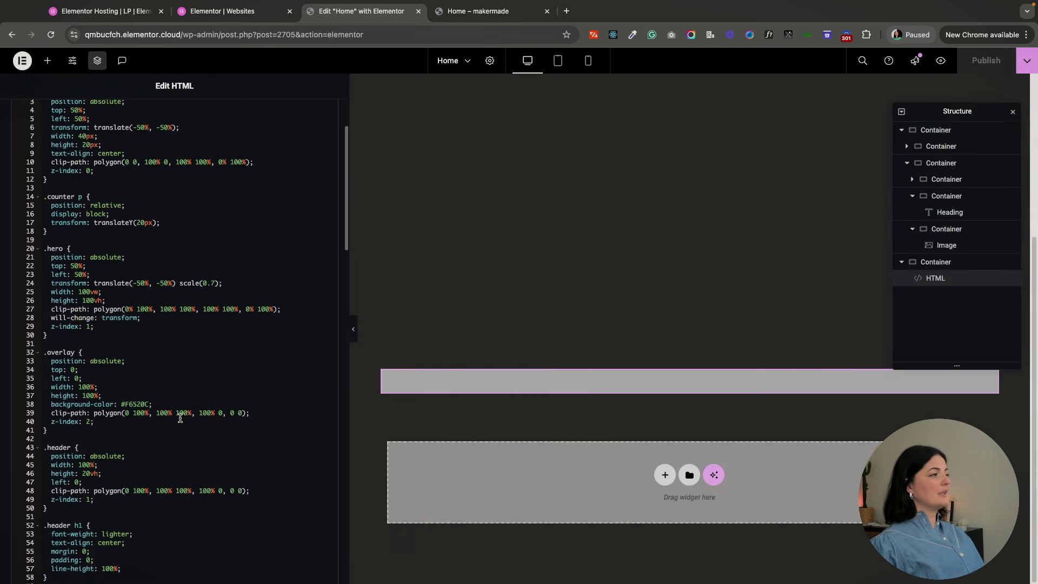
scroll(180, 418, "down", 20)
scroll(185, 441, "down", 5)
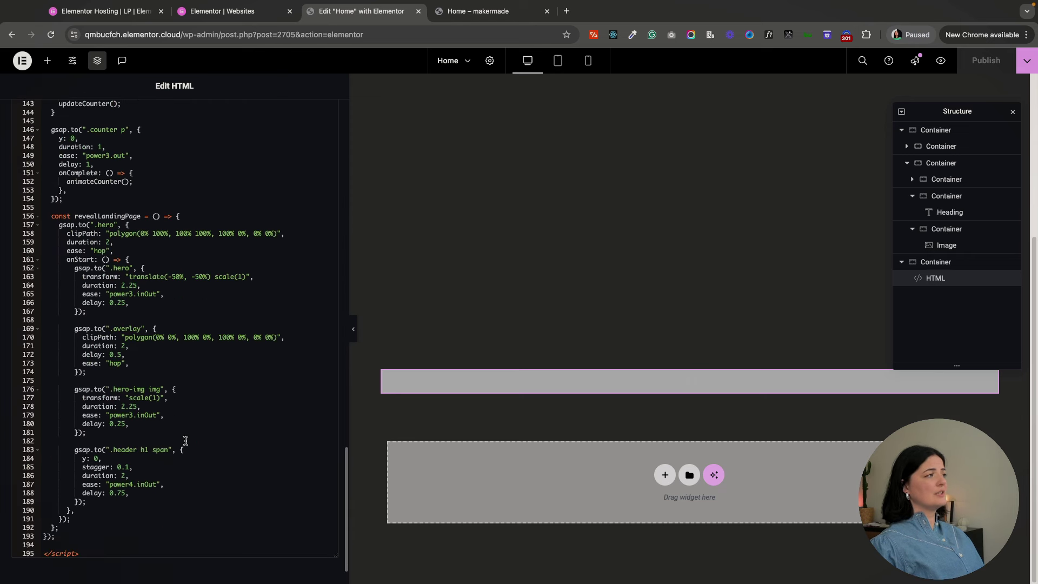
scroll(228, 433, "up", 1)
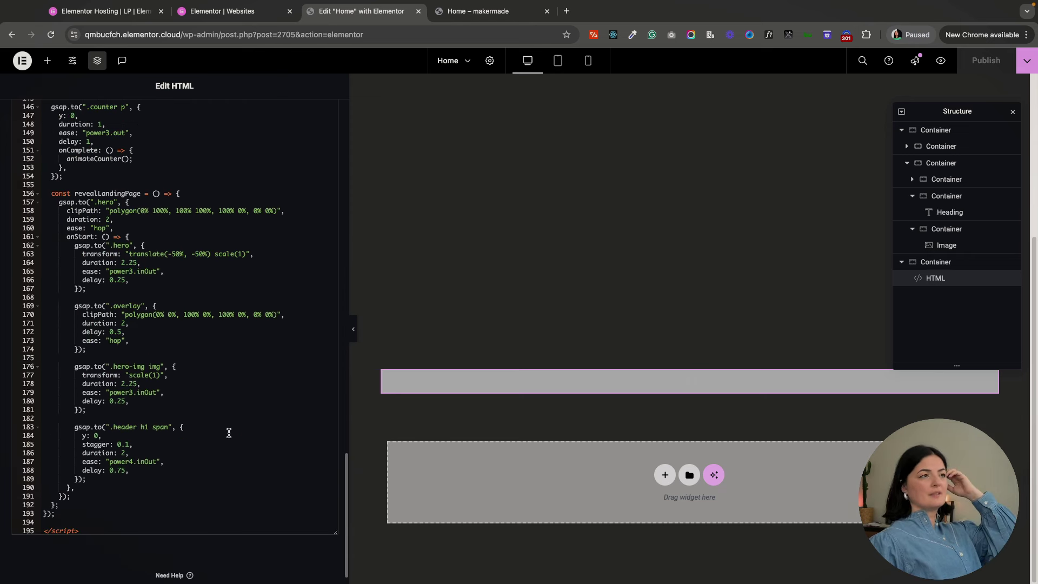
scroll(229, 432, "up", 15)
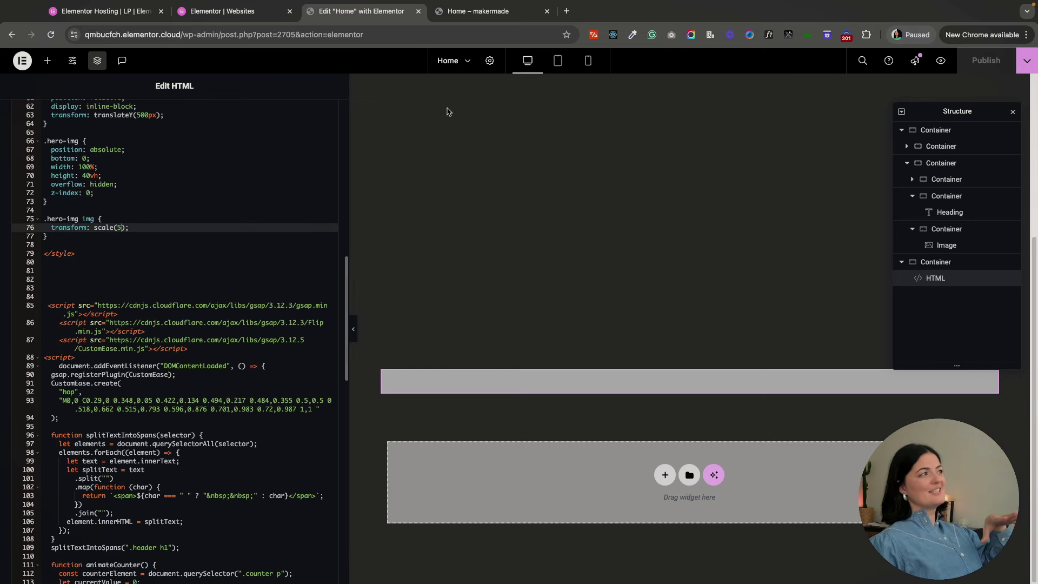
left_click(484, 16)
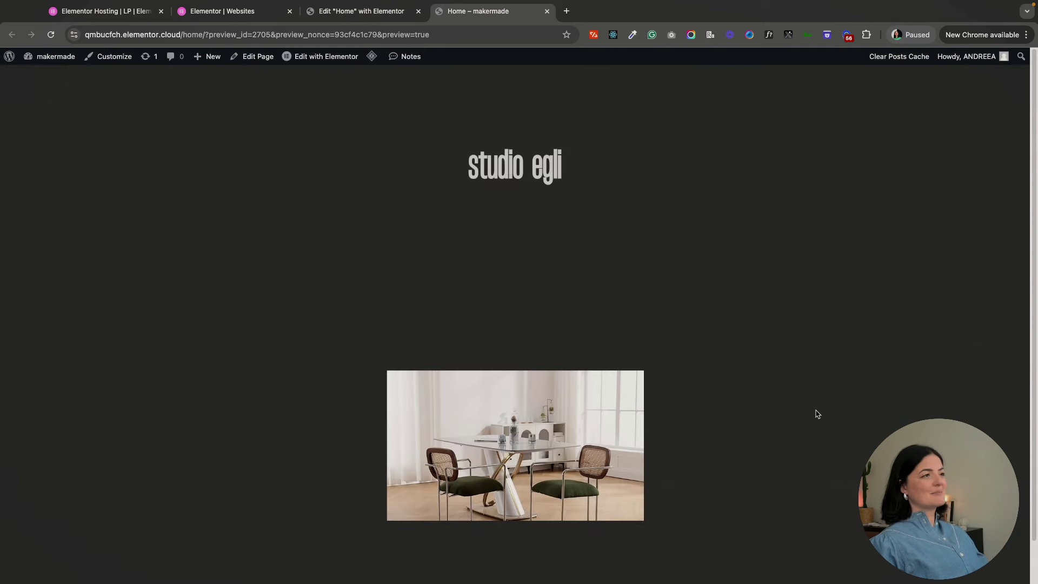
left_click(362, 12)
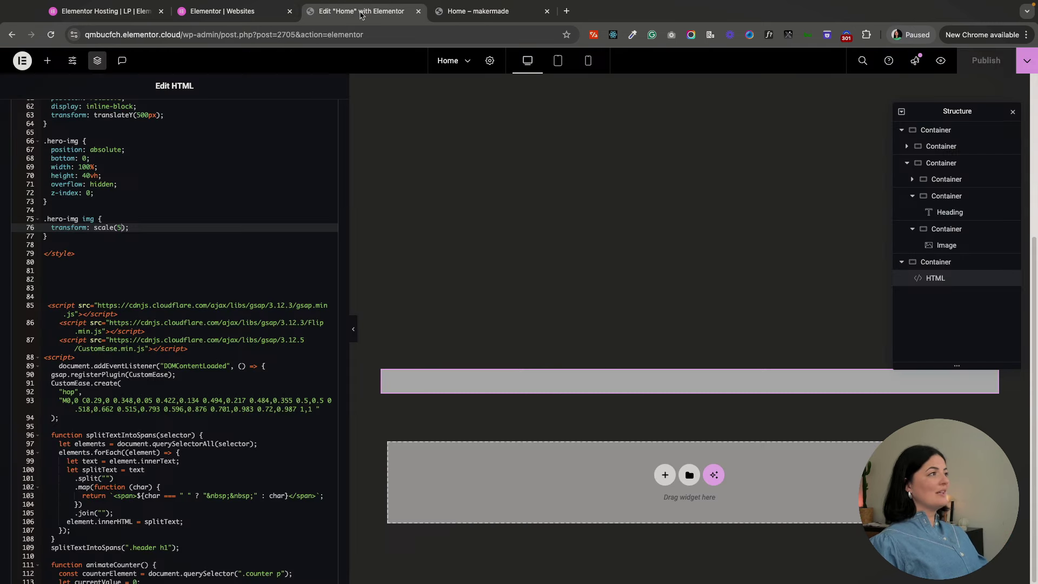
left_click(238, 12)
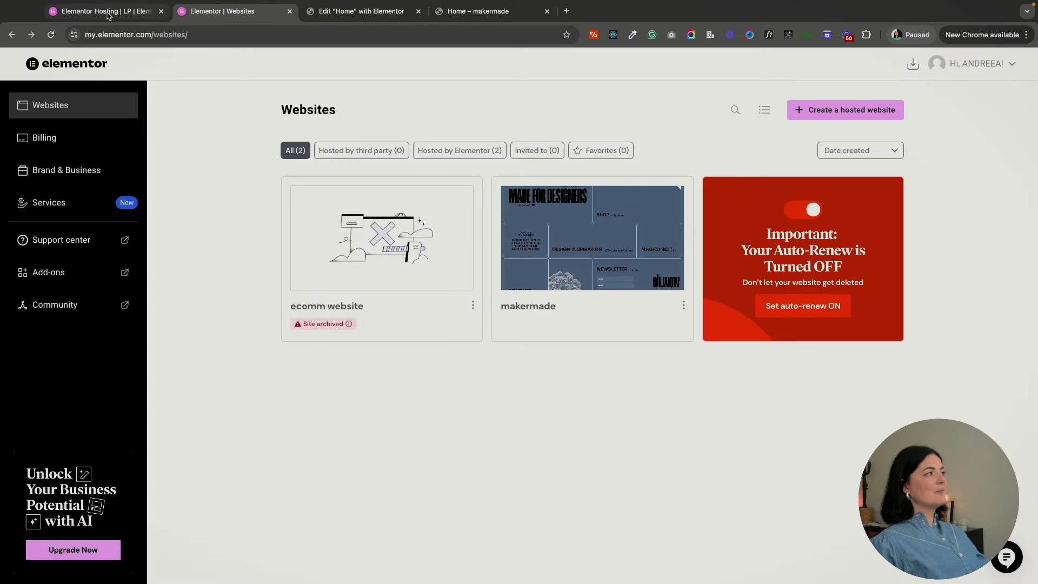
left_click(377, 17)
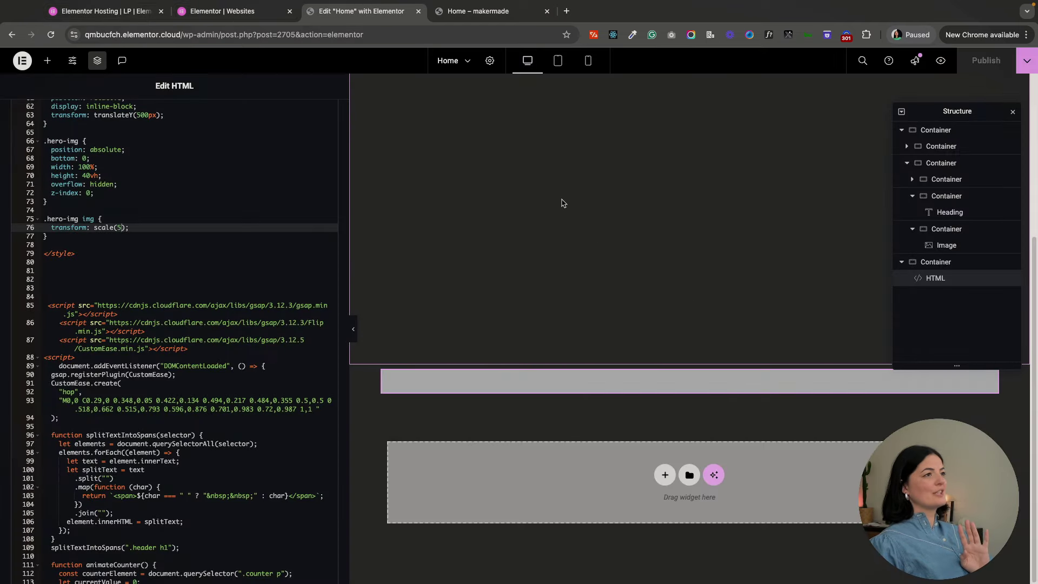